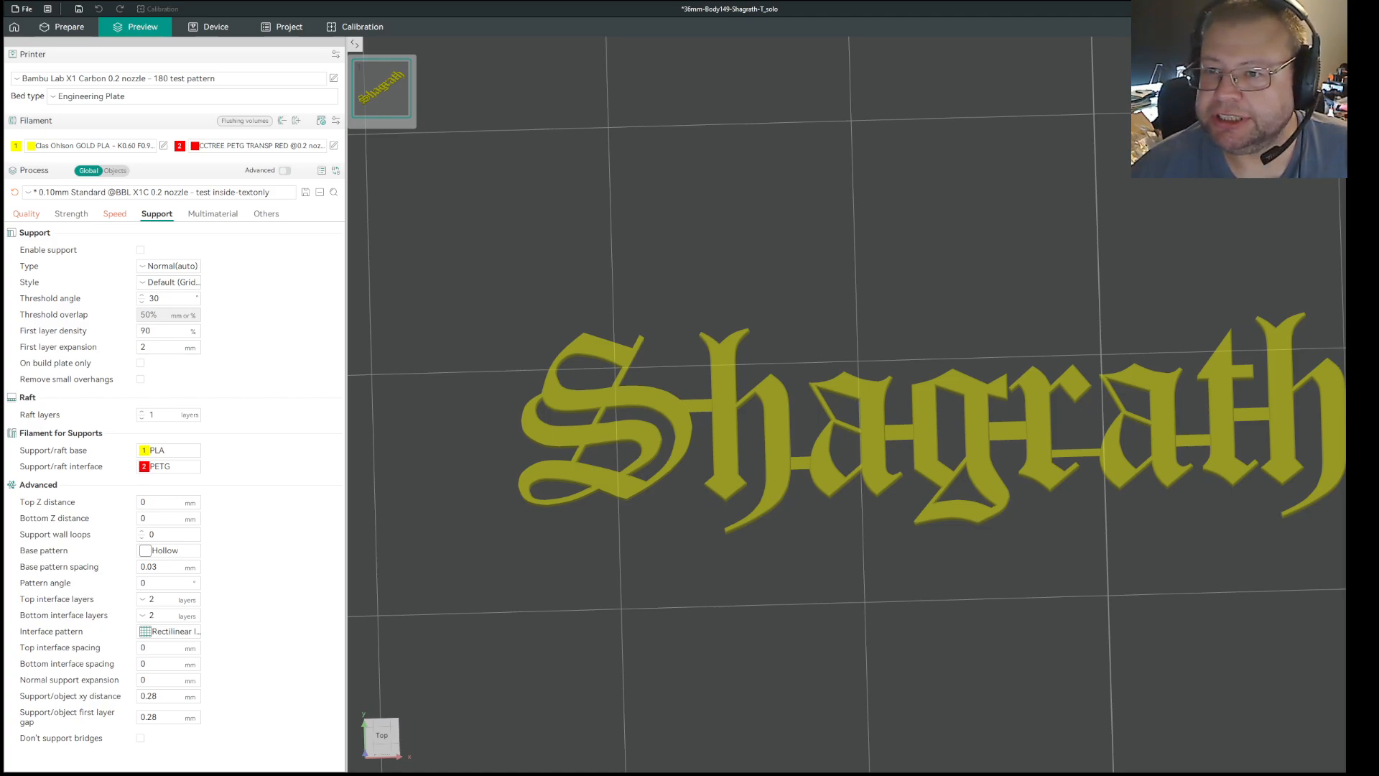
Switch to ChatGPT, read the Raft Pattern Spacing Settings conversation for which setting controls raft line spacing, and return to OrcaSlicer
key(alt+Tab)
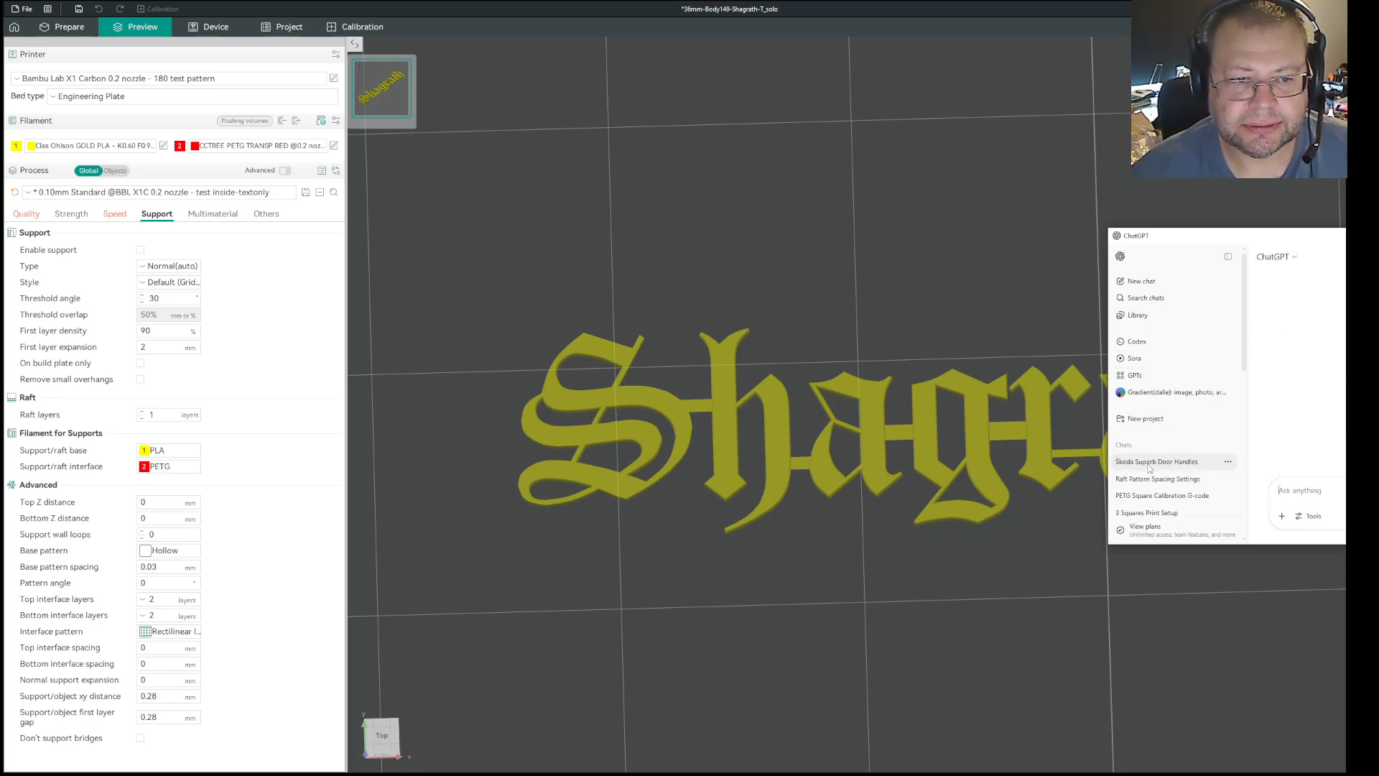
click(1149, 463)
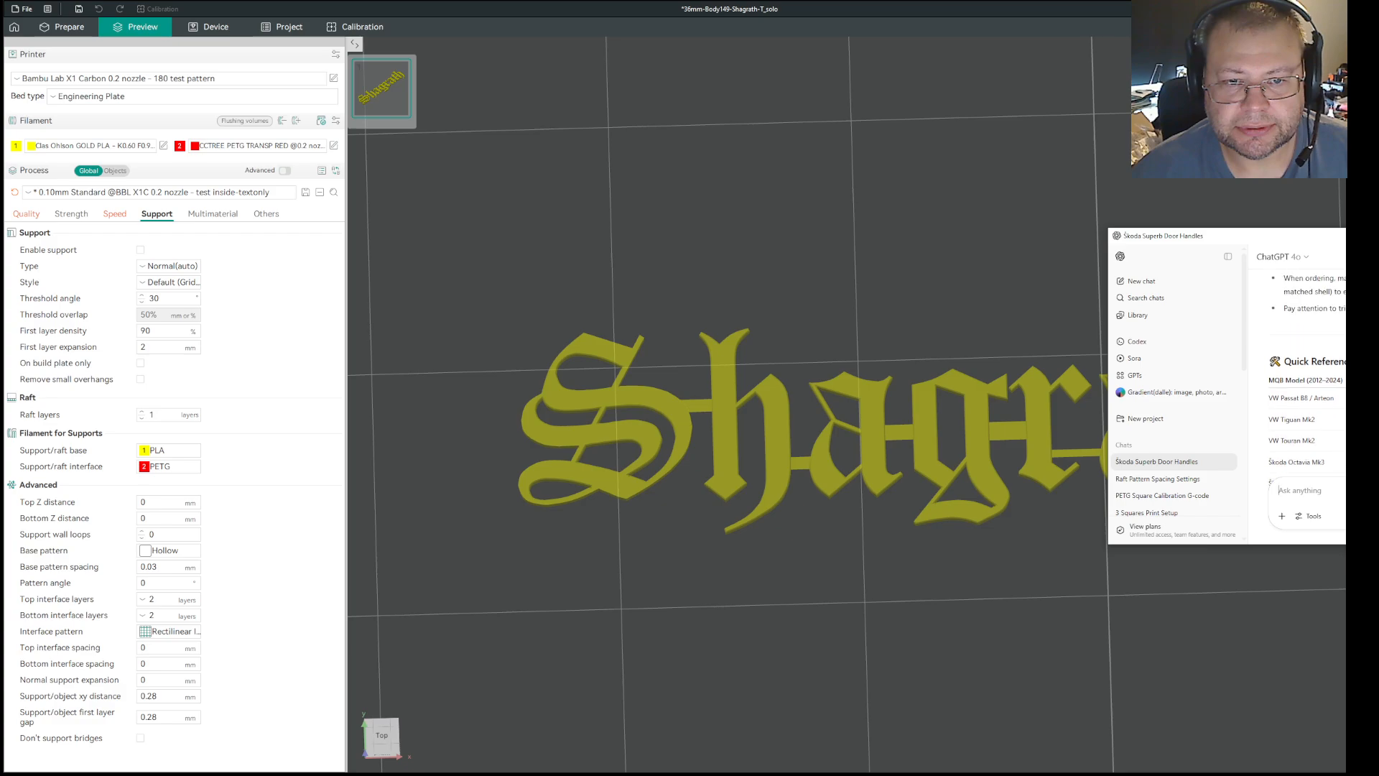
click(1157, 479)
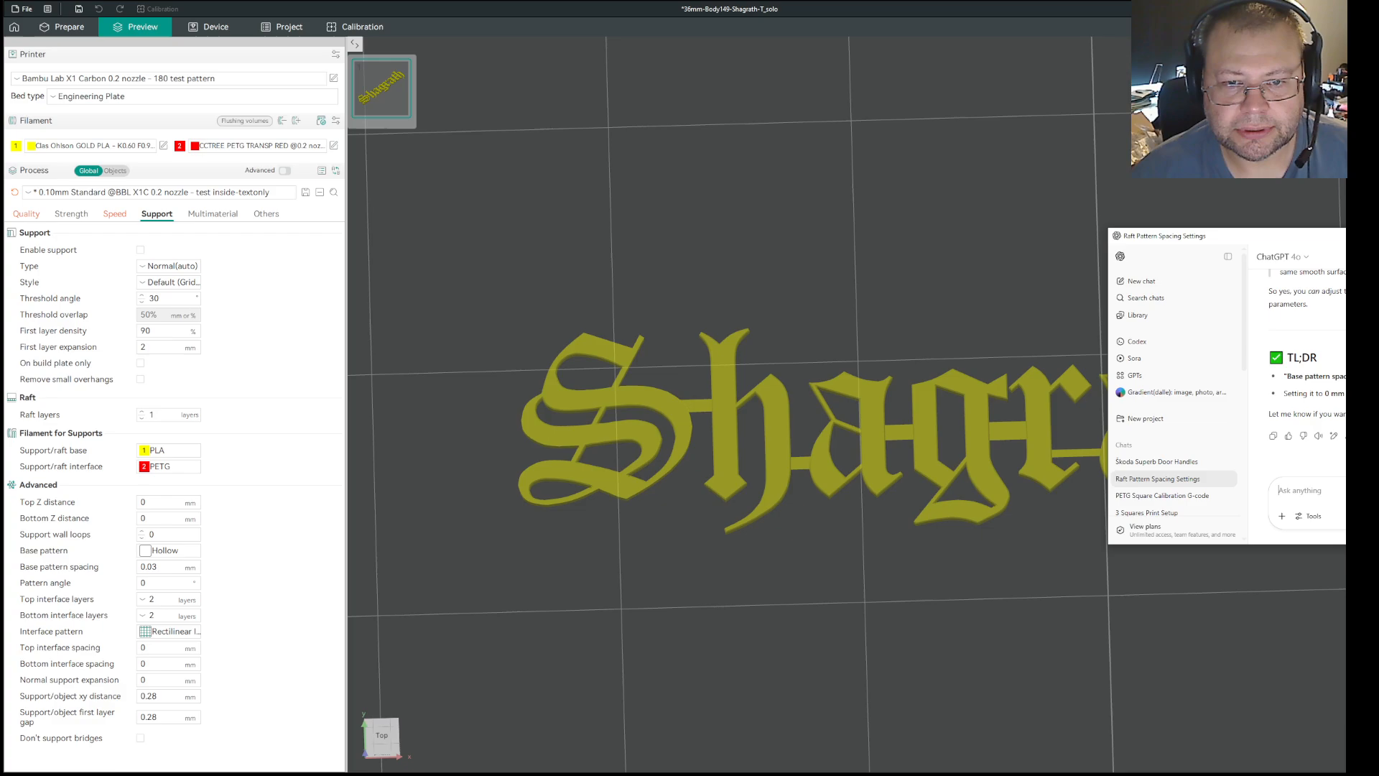
scroll(1299, 380, up, 10)
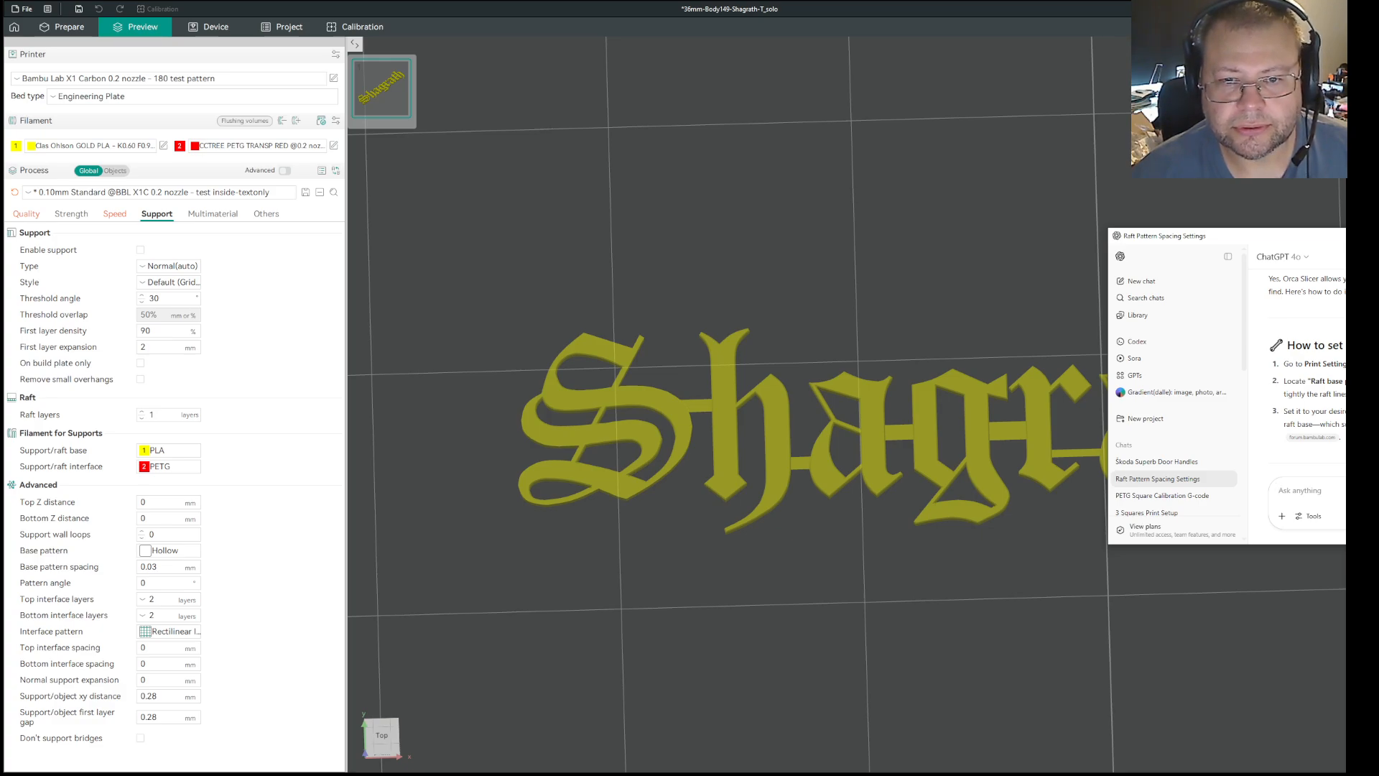
drag(1336, 235, 1378, 211)
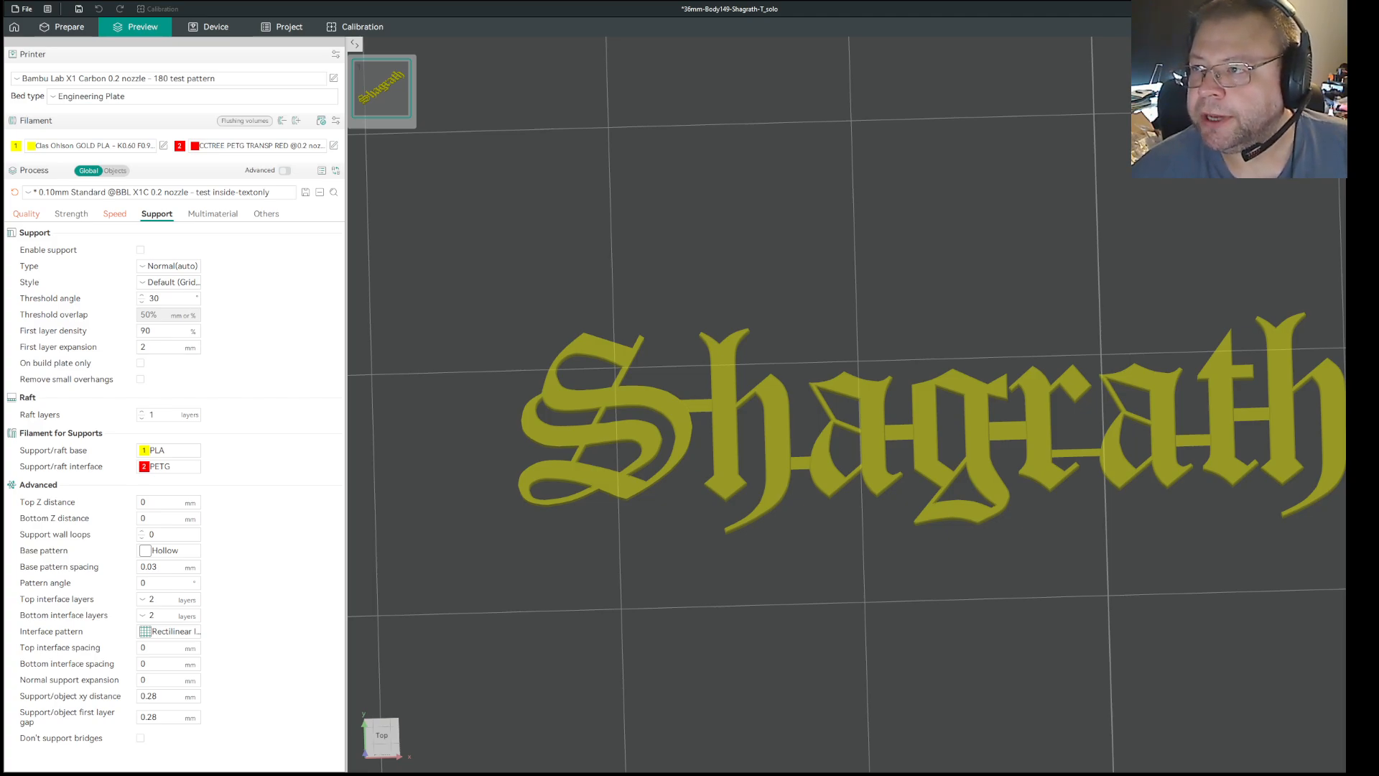
drag(1378, 247, 948, 254)
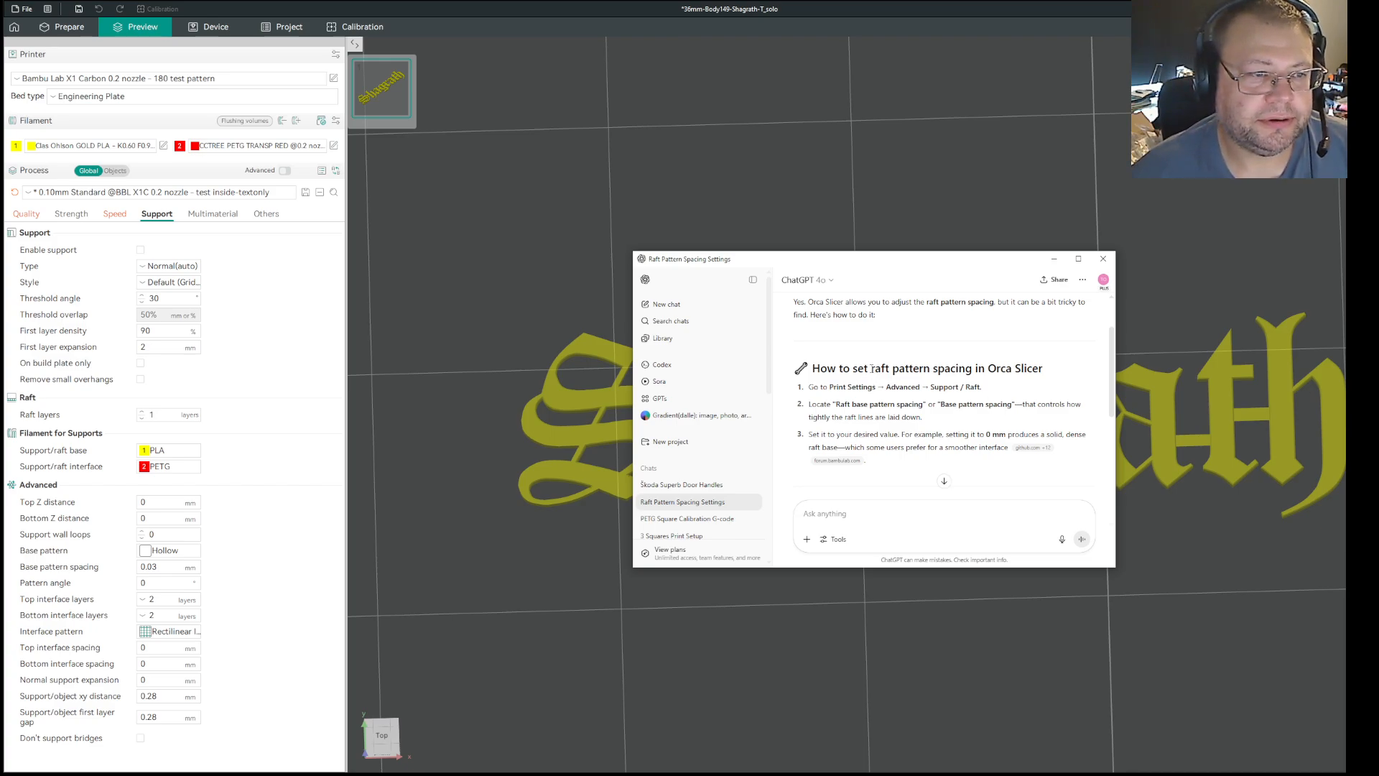
drag(872, 368, 972, 369)
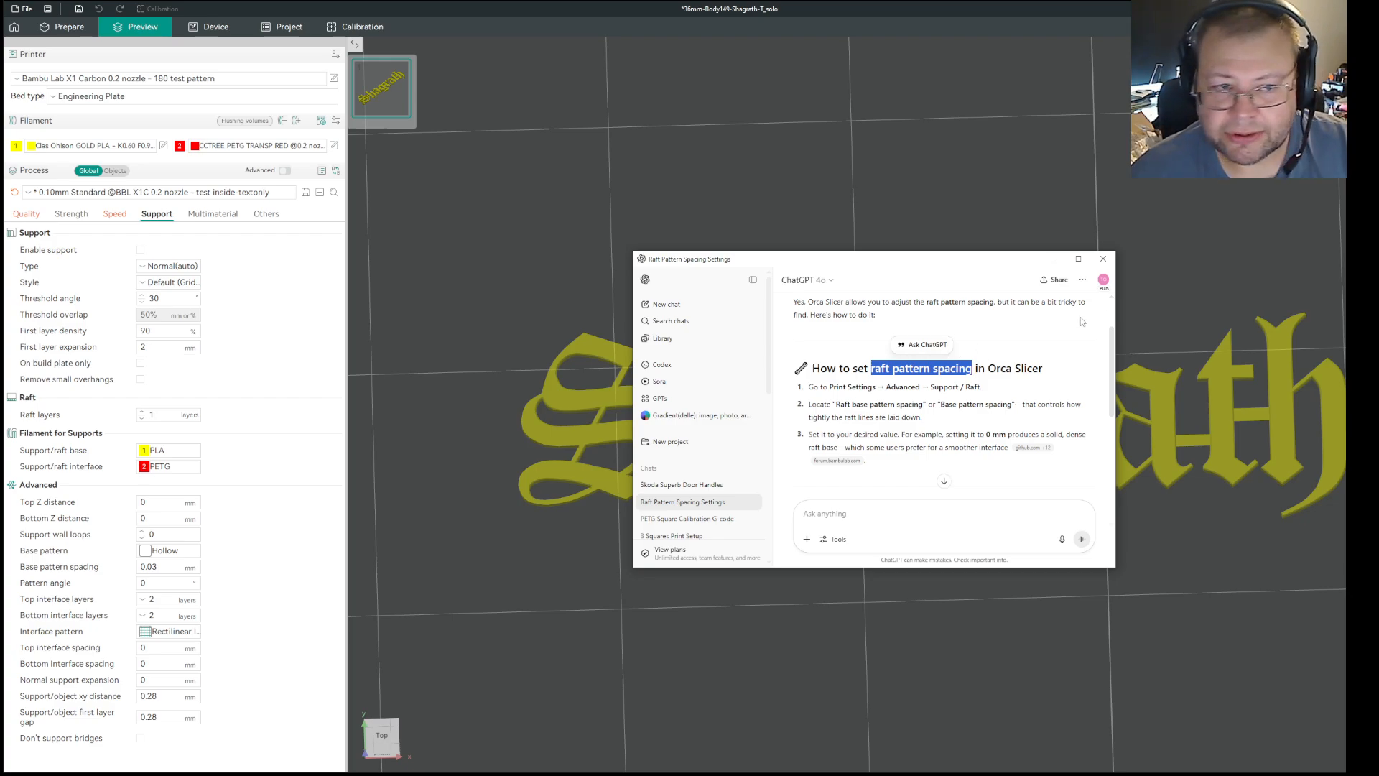
click(1054, 259)
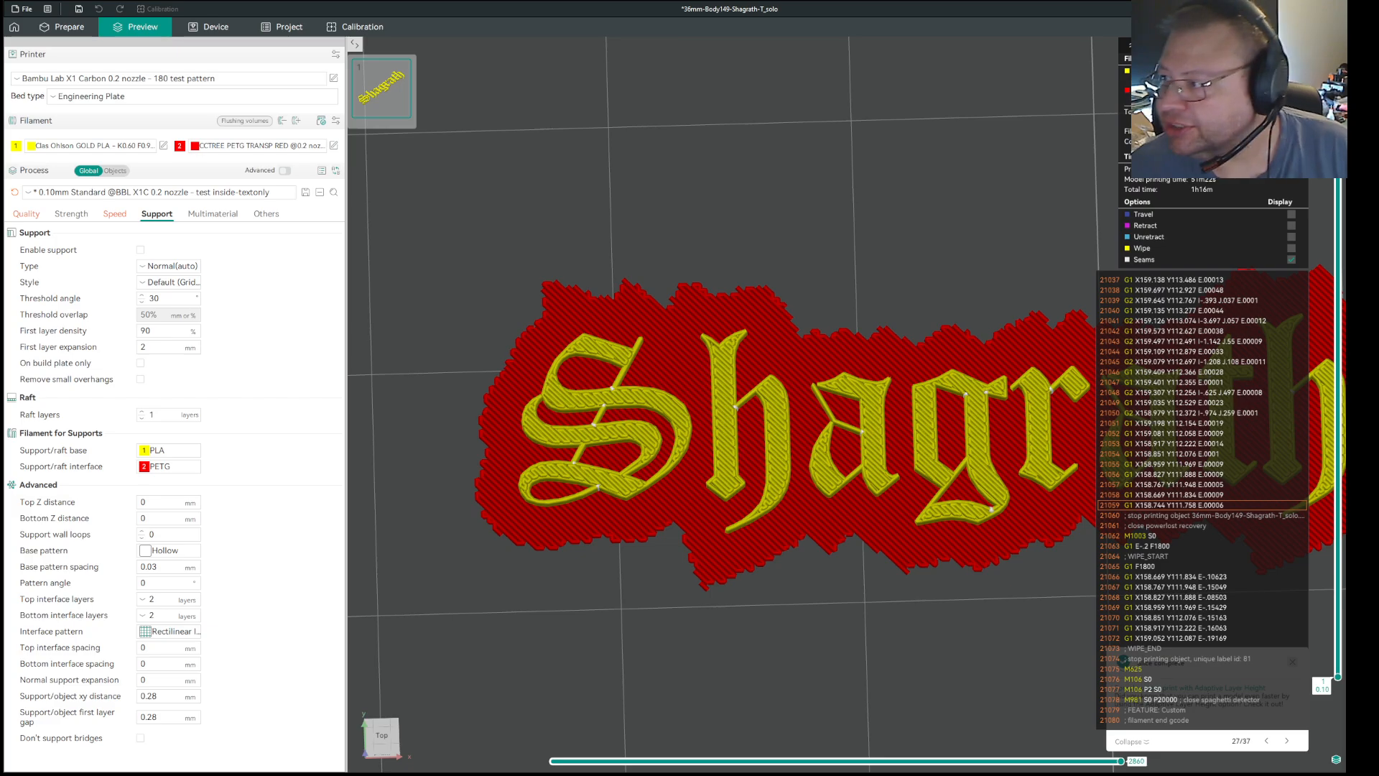
key(alt+Tab)
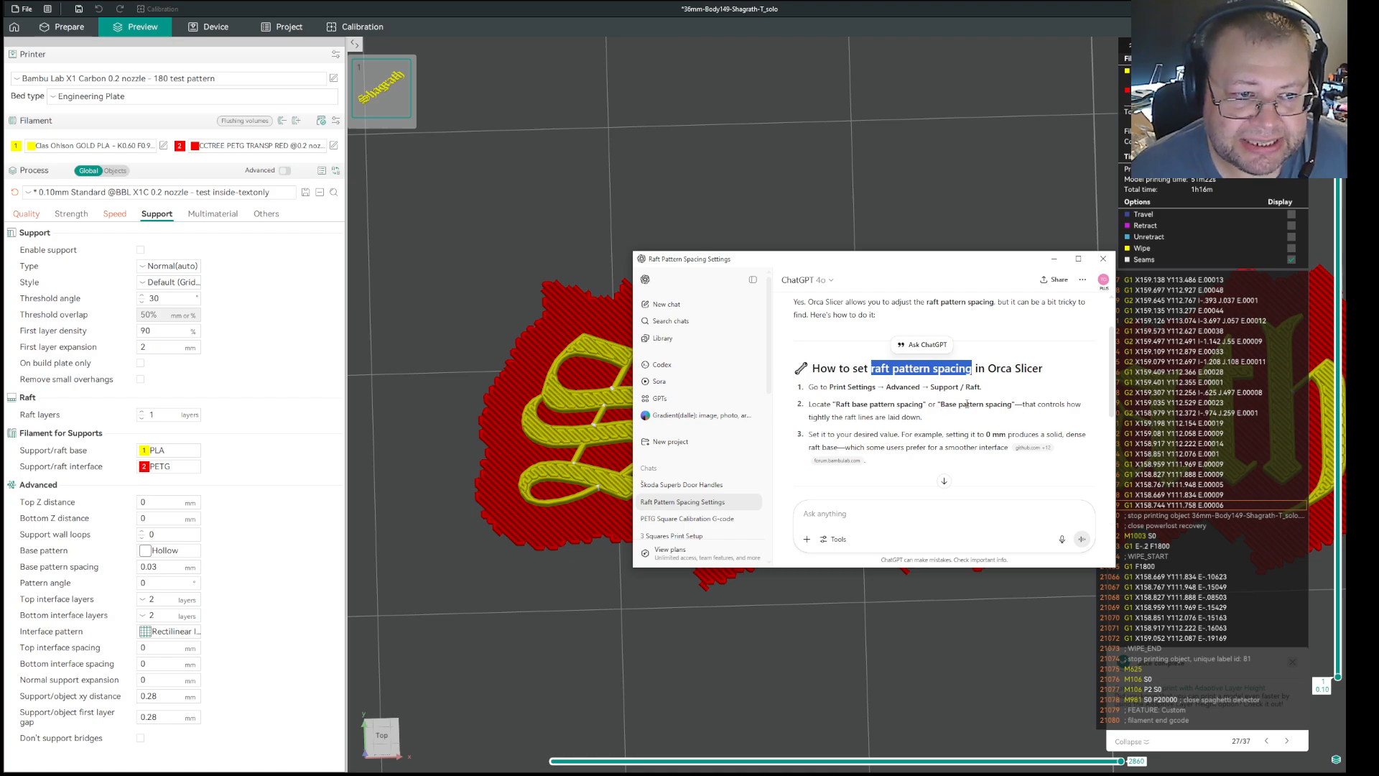
click(298, 552)
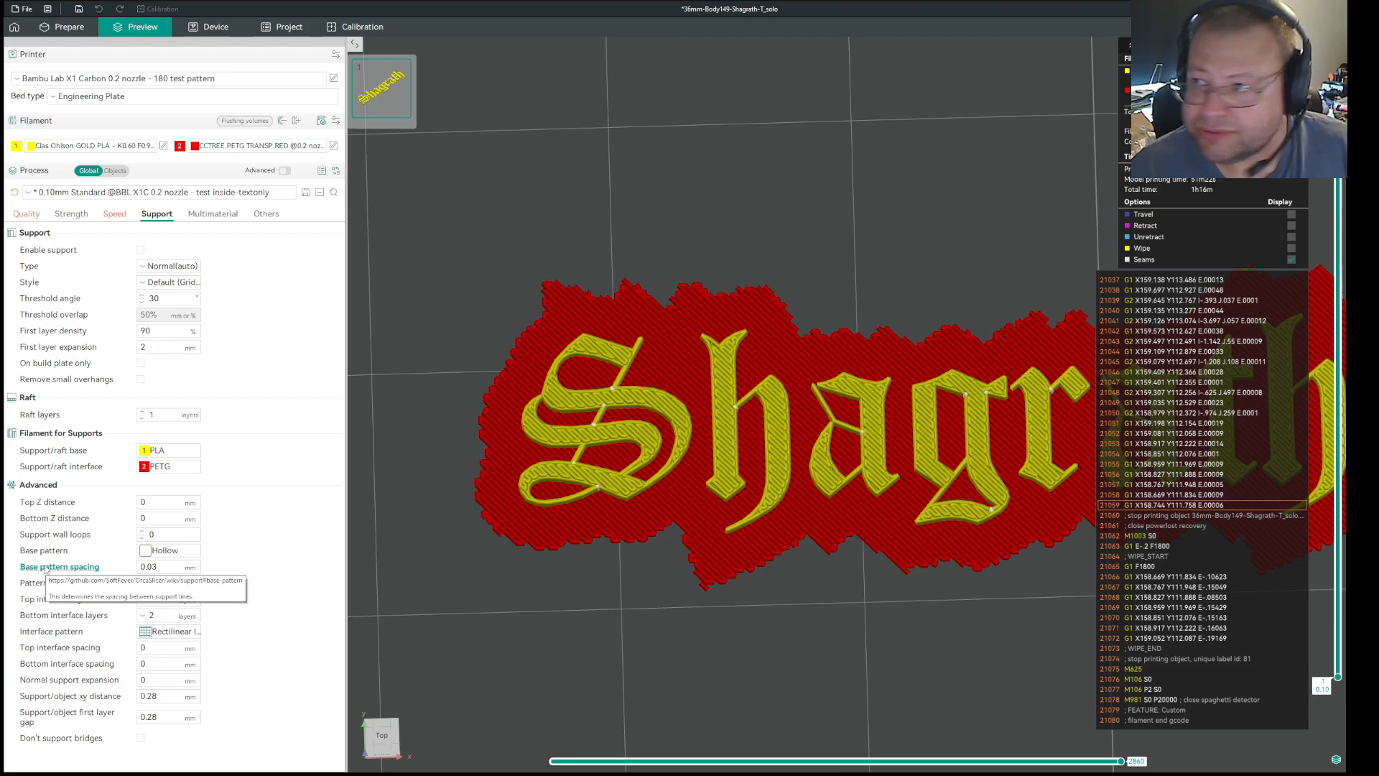
Set the support base pattern spacing to 2 mm
click(159, 567)
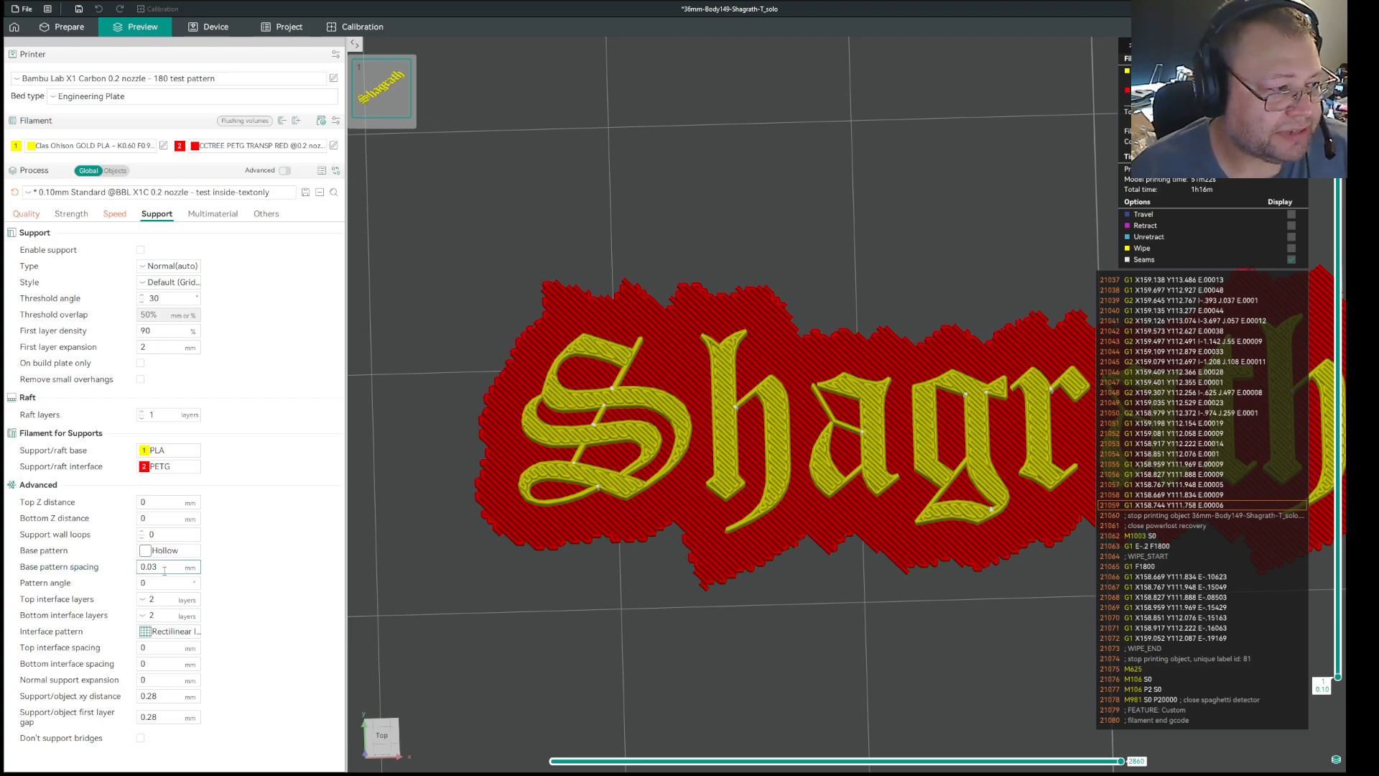
text(2)
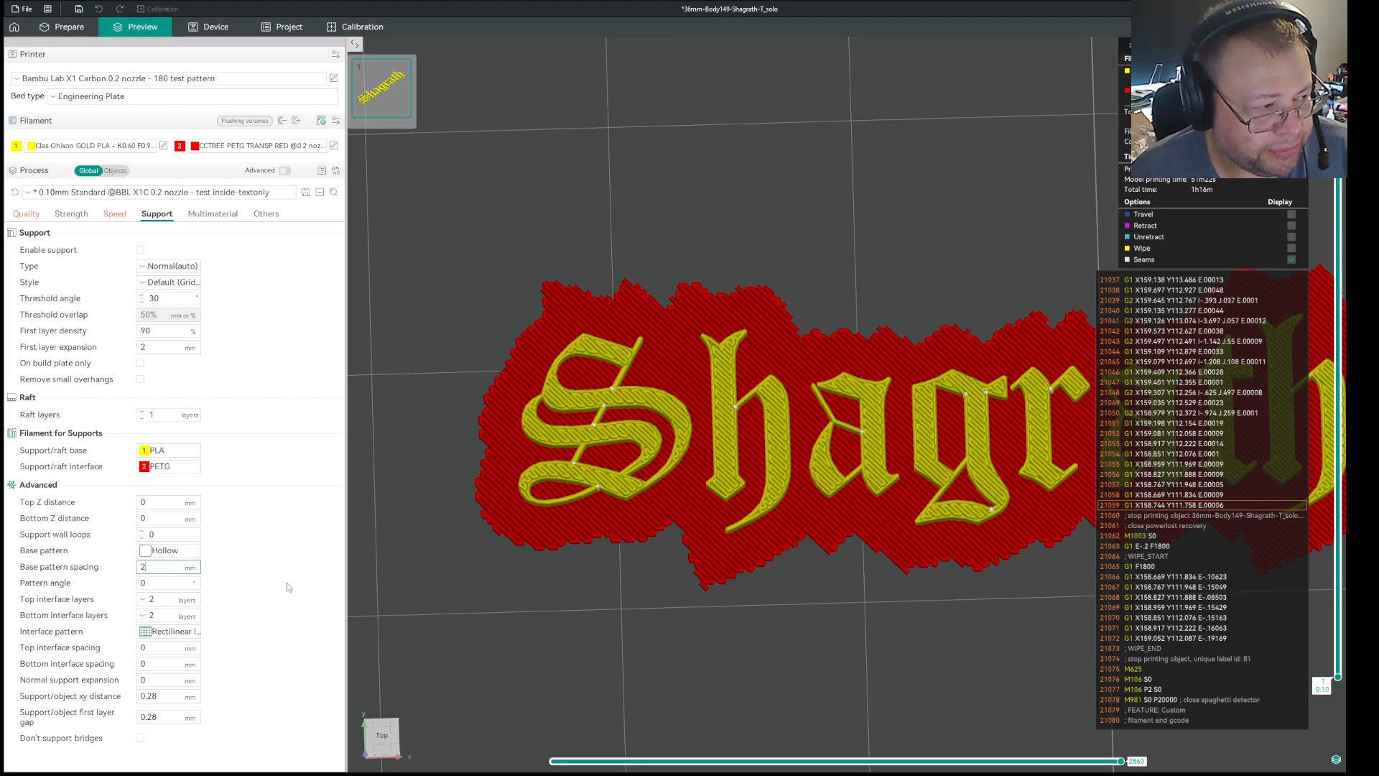
key(Return)
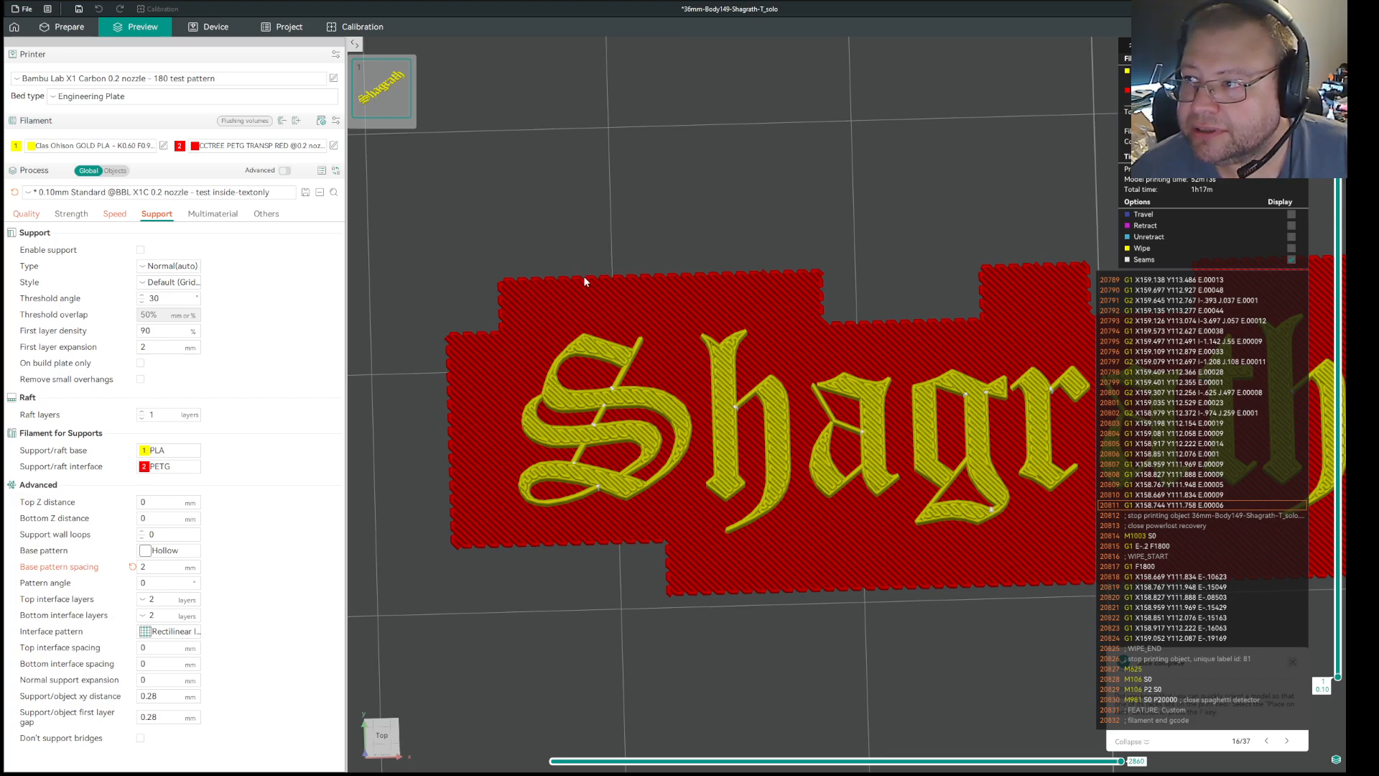
Set the support base pattern spacing to 5 mm
click(149, 565)
key(BackSpace)
text(5)
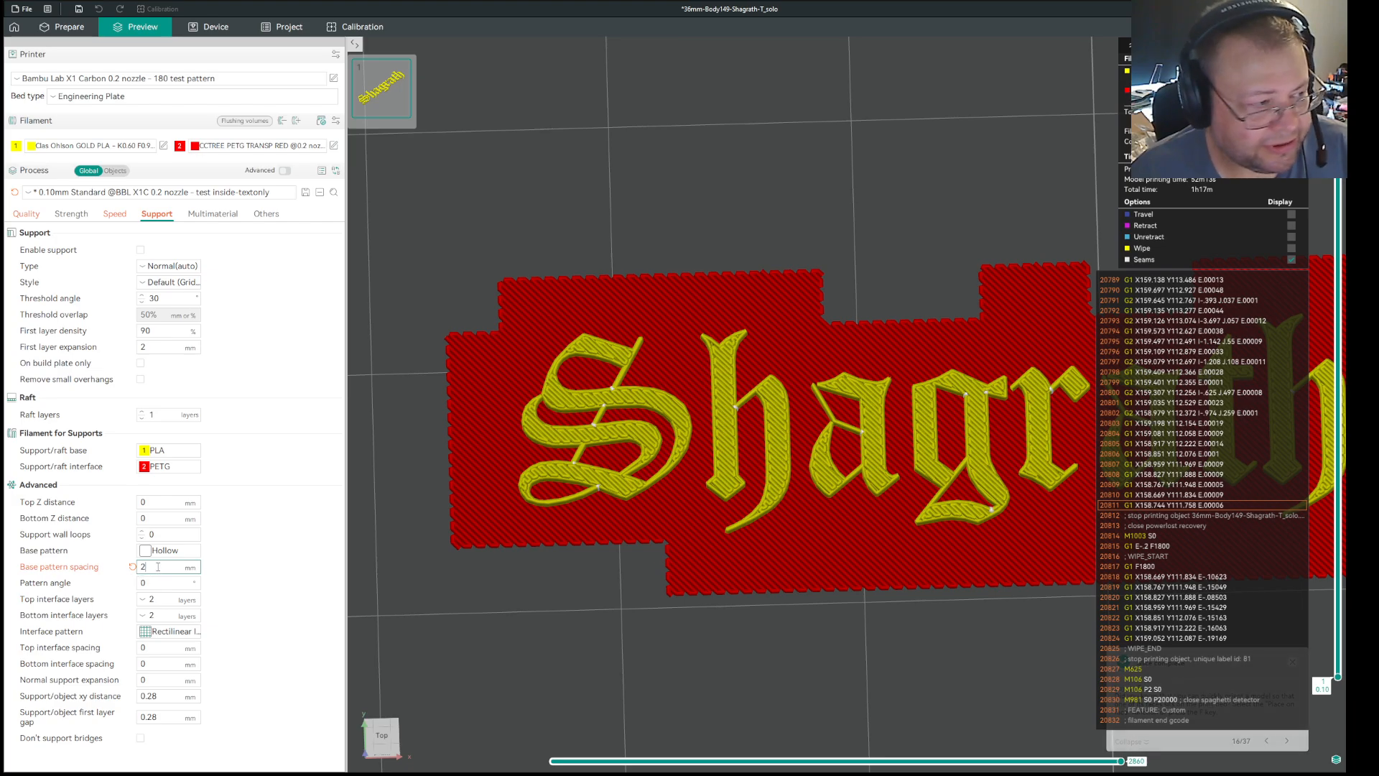
click(772, 166)
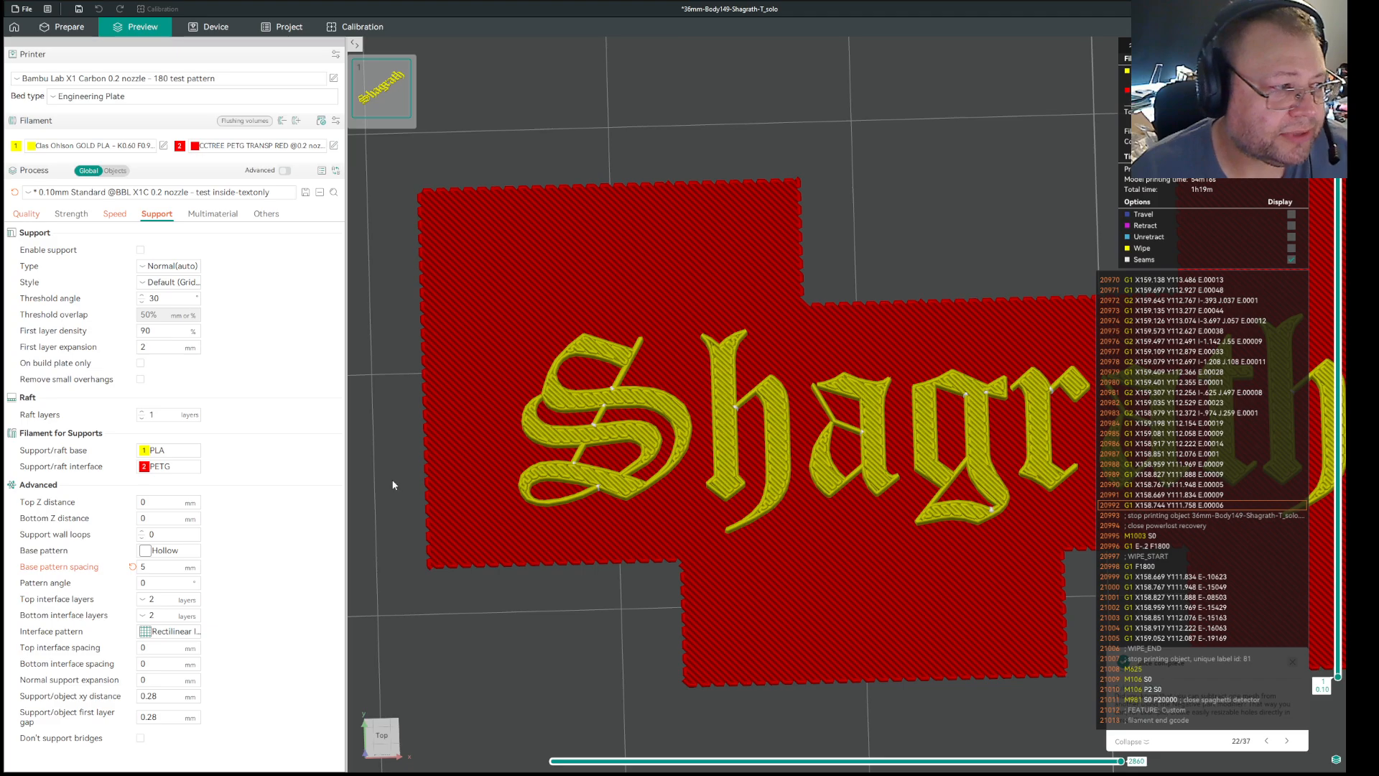
Reset the base pattern spacing to its preset value and change it to 0.01 mm
click(132, 566)
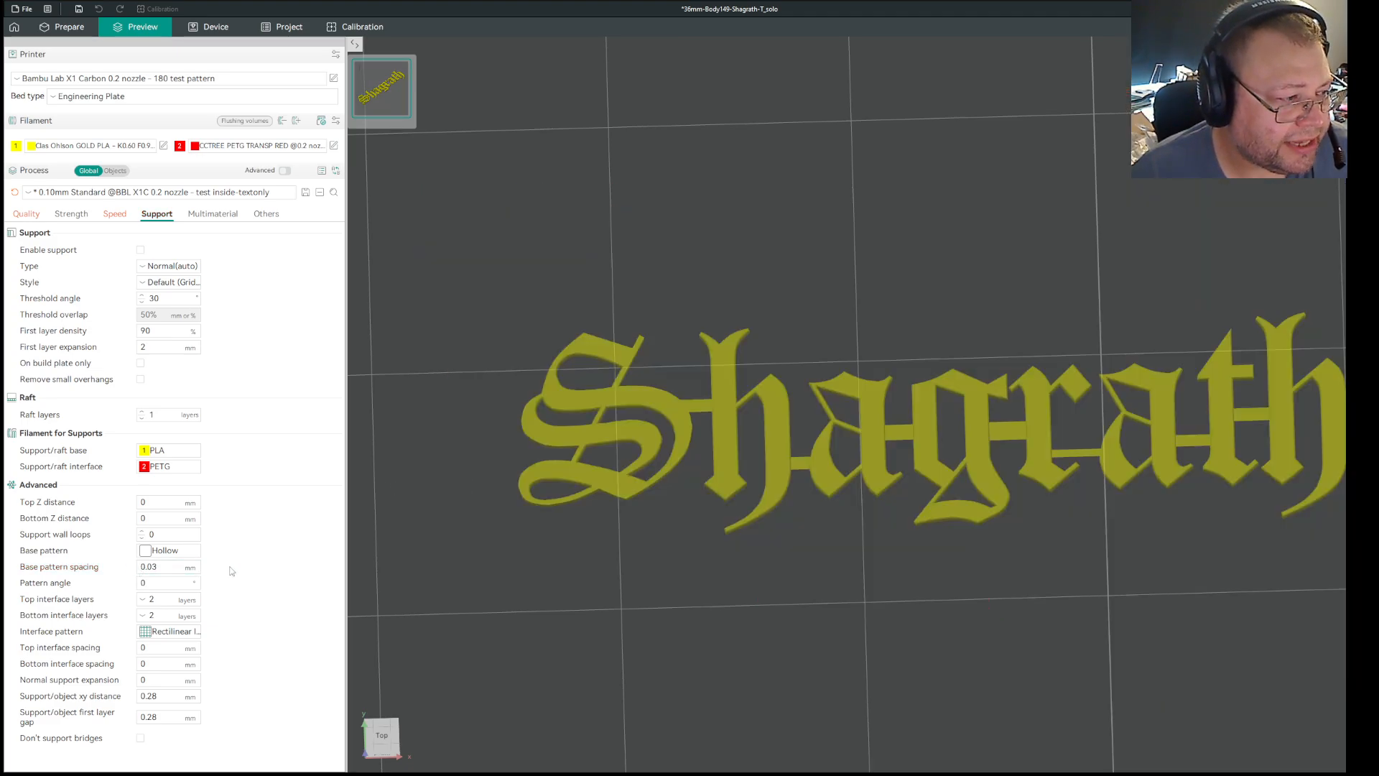
click(164, 567)
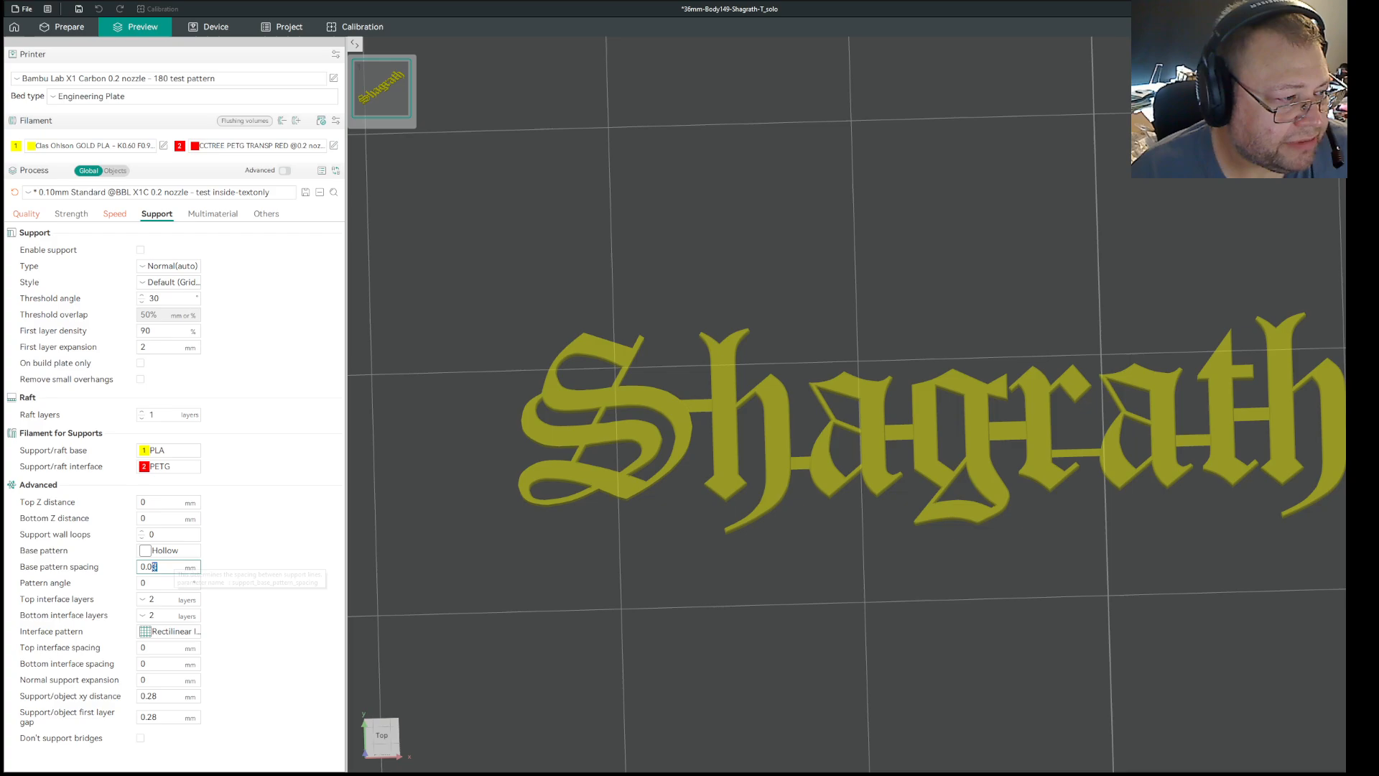
key(BackSpace)
text(1)
key(Return)
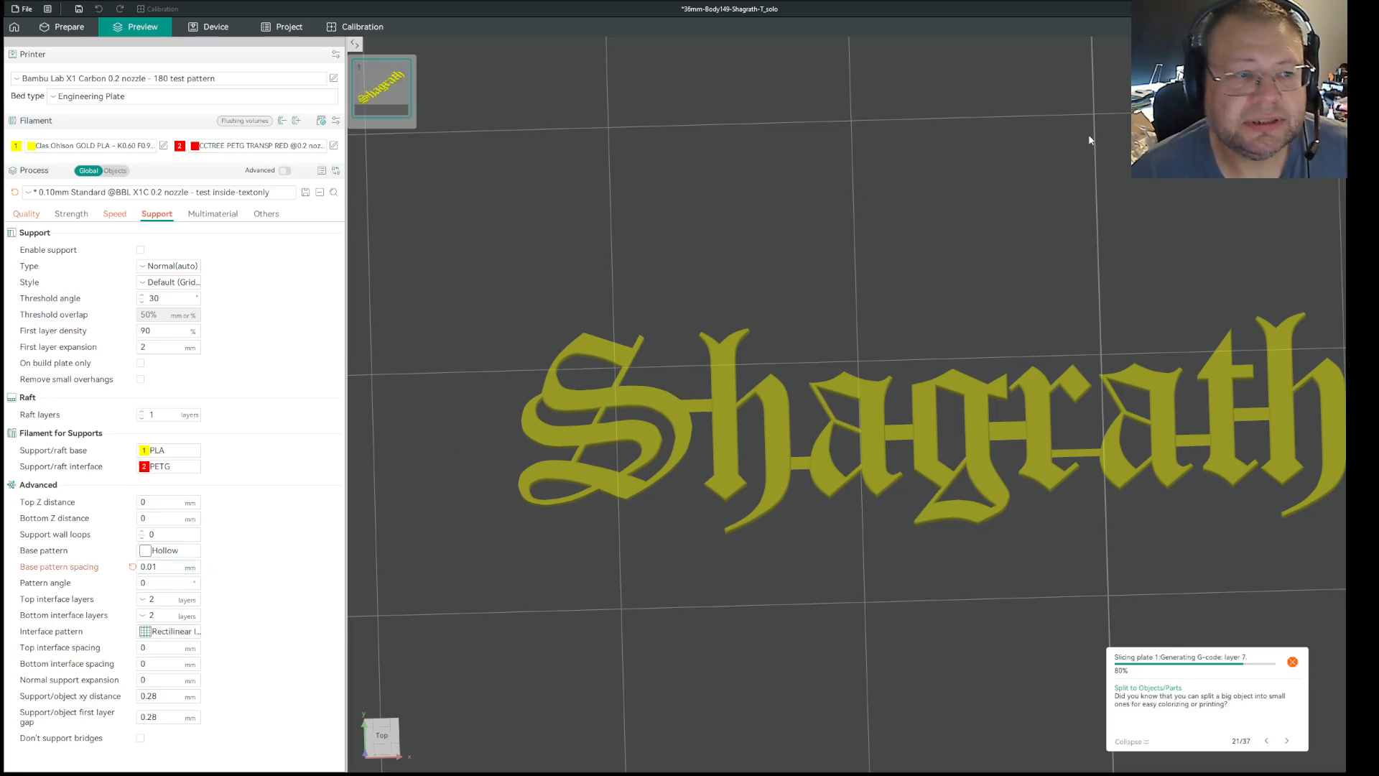
Set the support base pattern spacing to 0 mm
click(165, 567)
key(BackSpace)
key(BackSpace)
key(BackSpace)
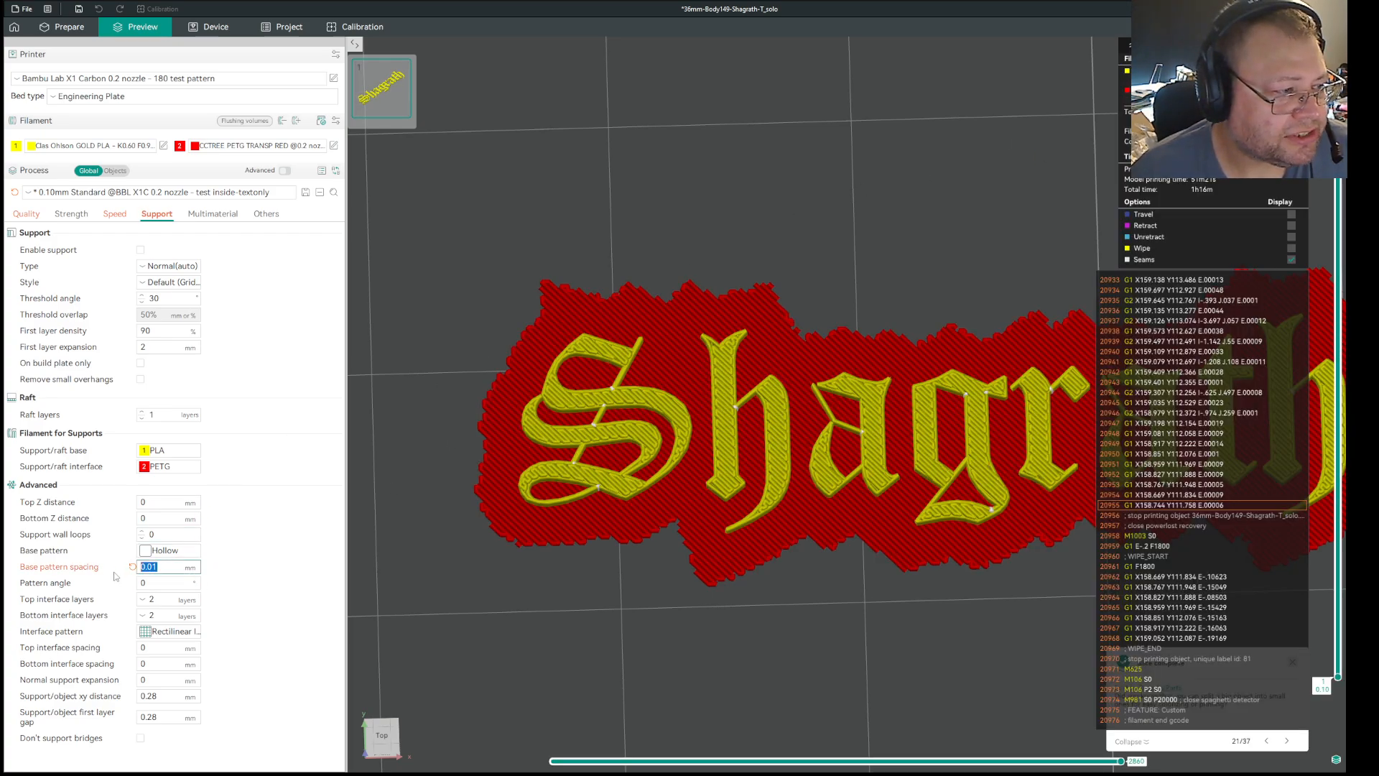
key(Return)
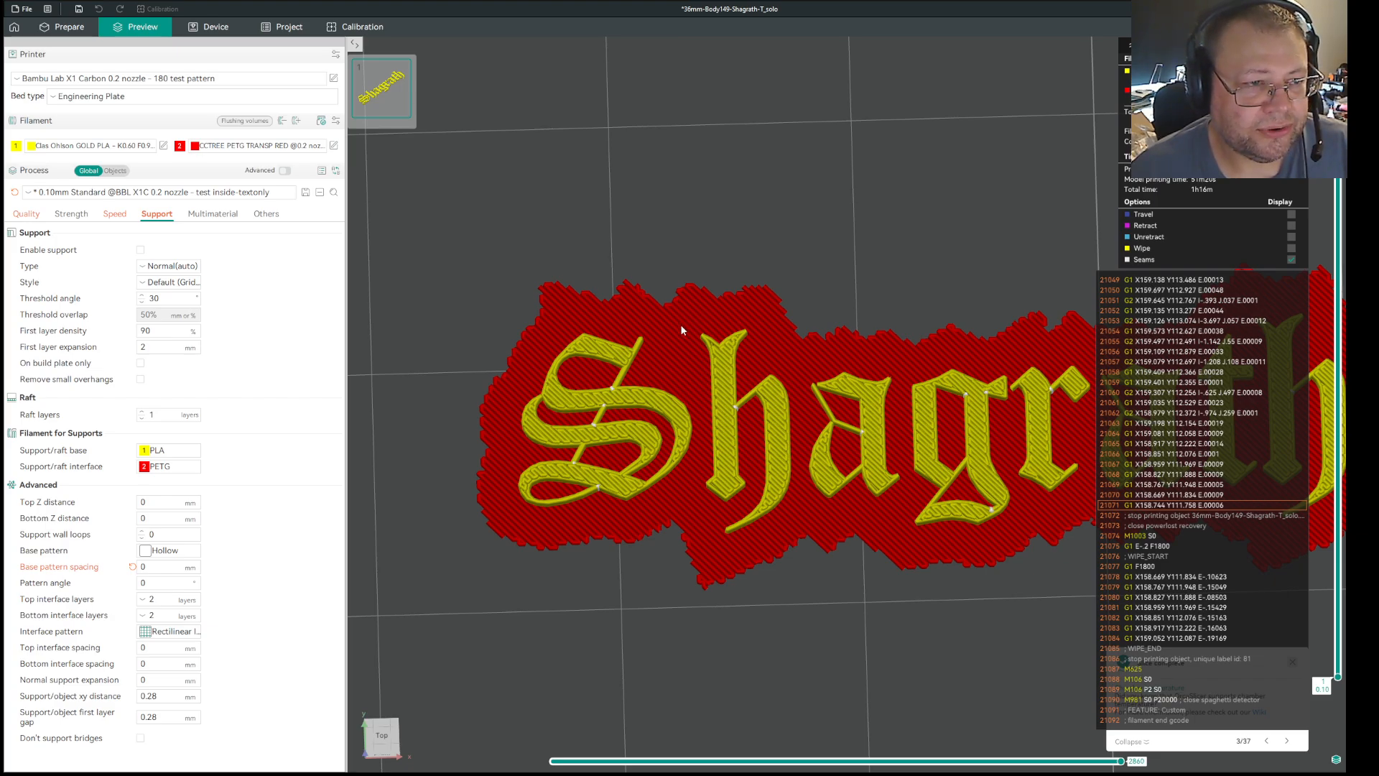
Try the raft with 2 layers and return the raft layers to 1
drag(162, 416, 137, 419)
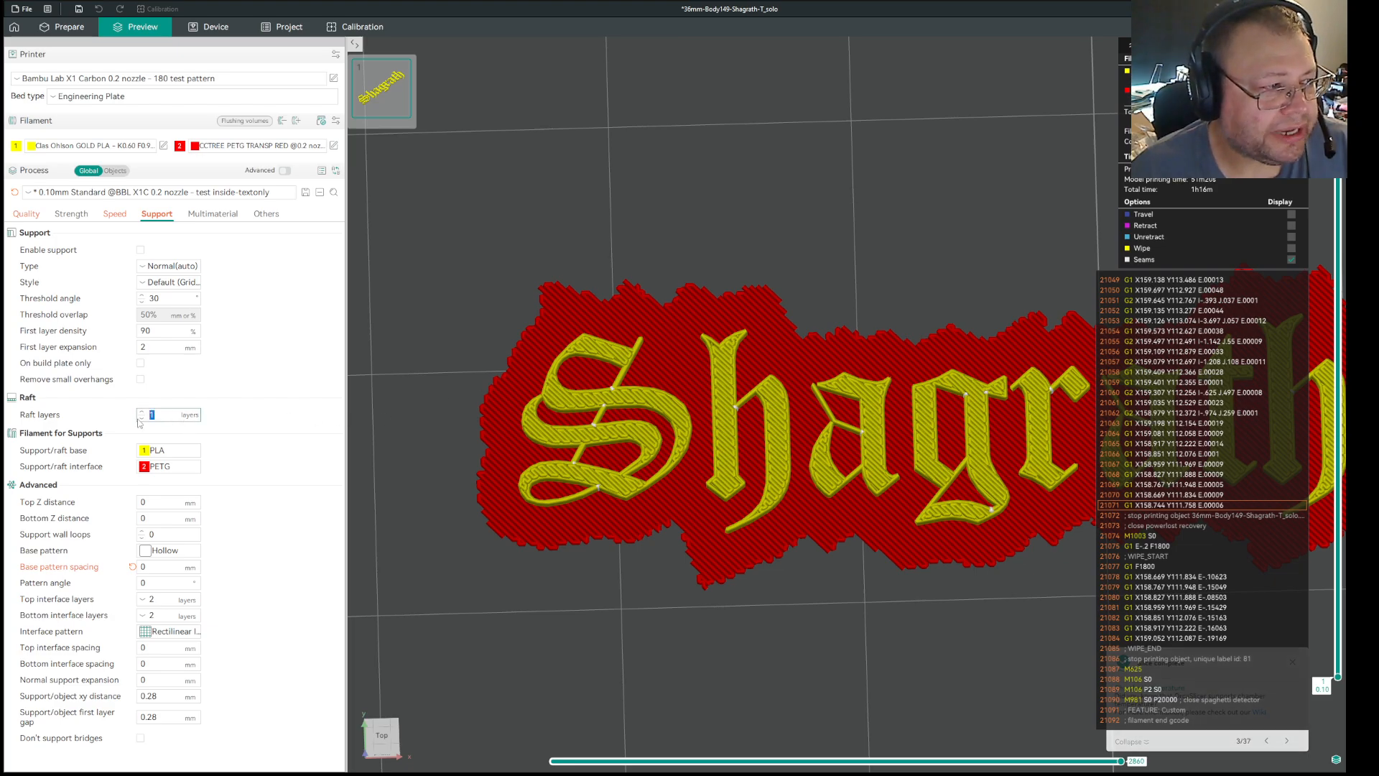
text(2)
click(267, 413)
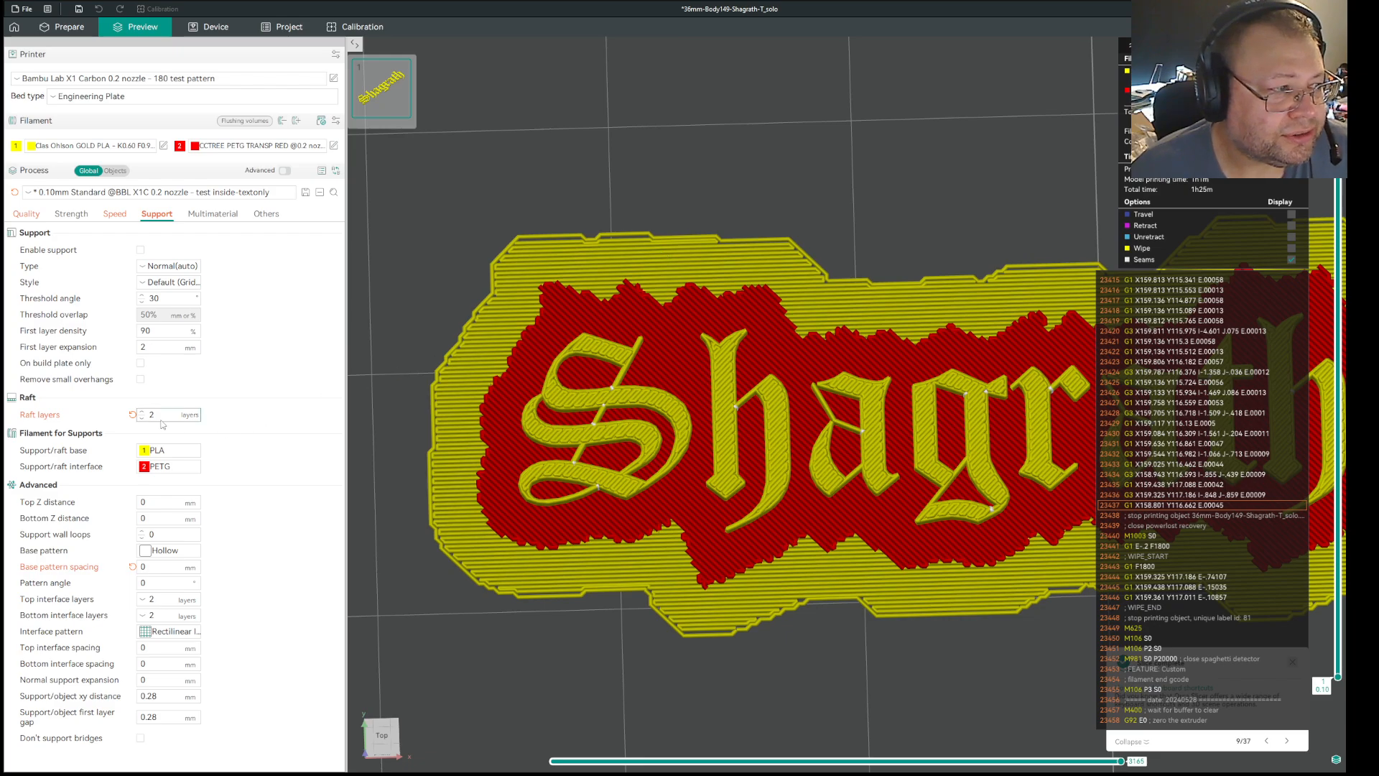
click(141, 417)
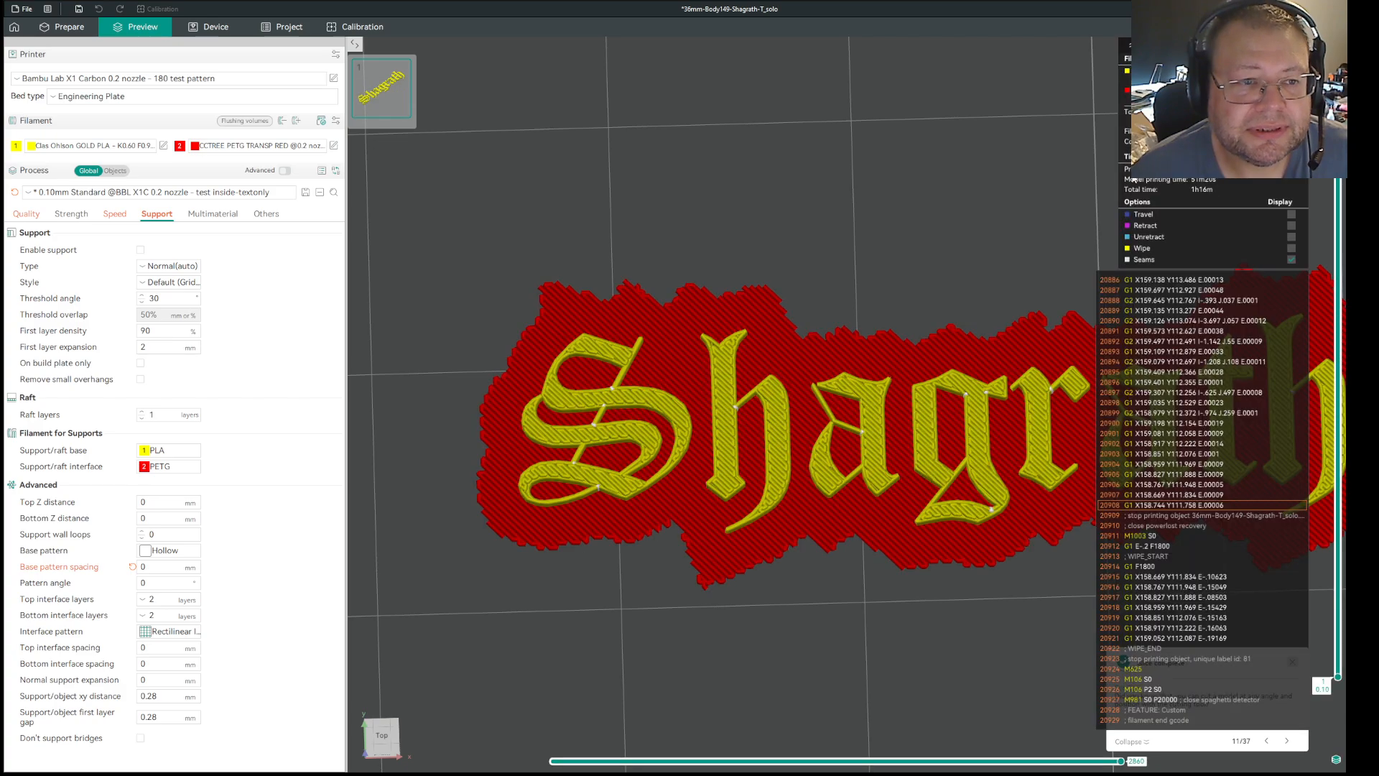
Inspect the sliced raft, try a bottom interface spacing of 2 mm, and reset that spacing to its preset value
mouse_move(958, 265)
mouse_down()
mouse_move(959, 226)
mouse_move(981, 230)
mouse_move(931, 234)
mouse_move(975, 244)
mouse_move(961, 247)
mouse_up()
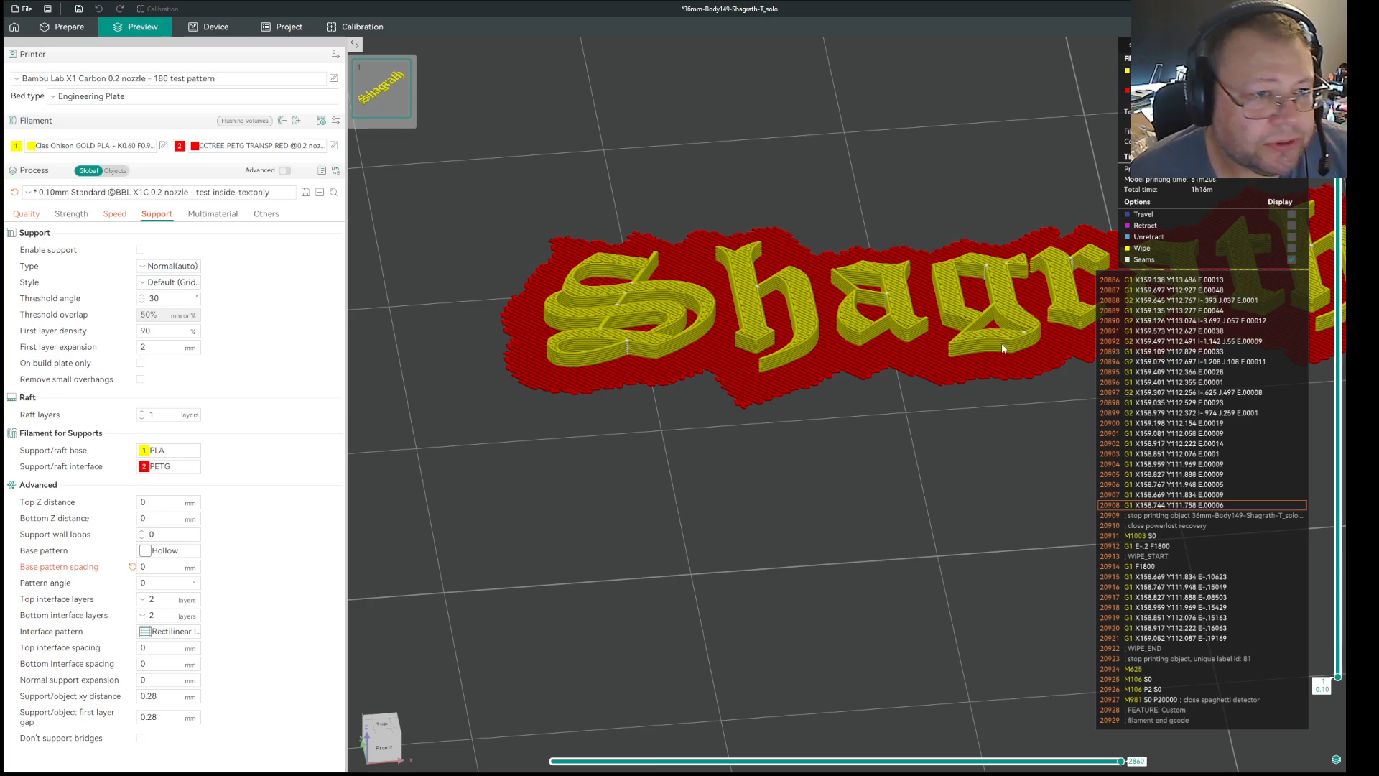
drag(897, 416, 855, 422)
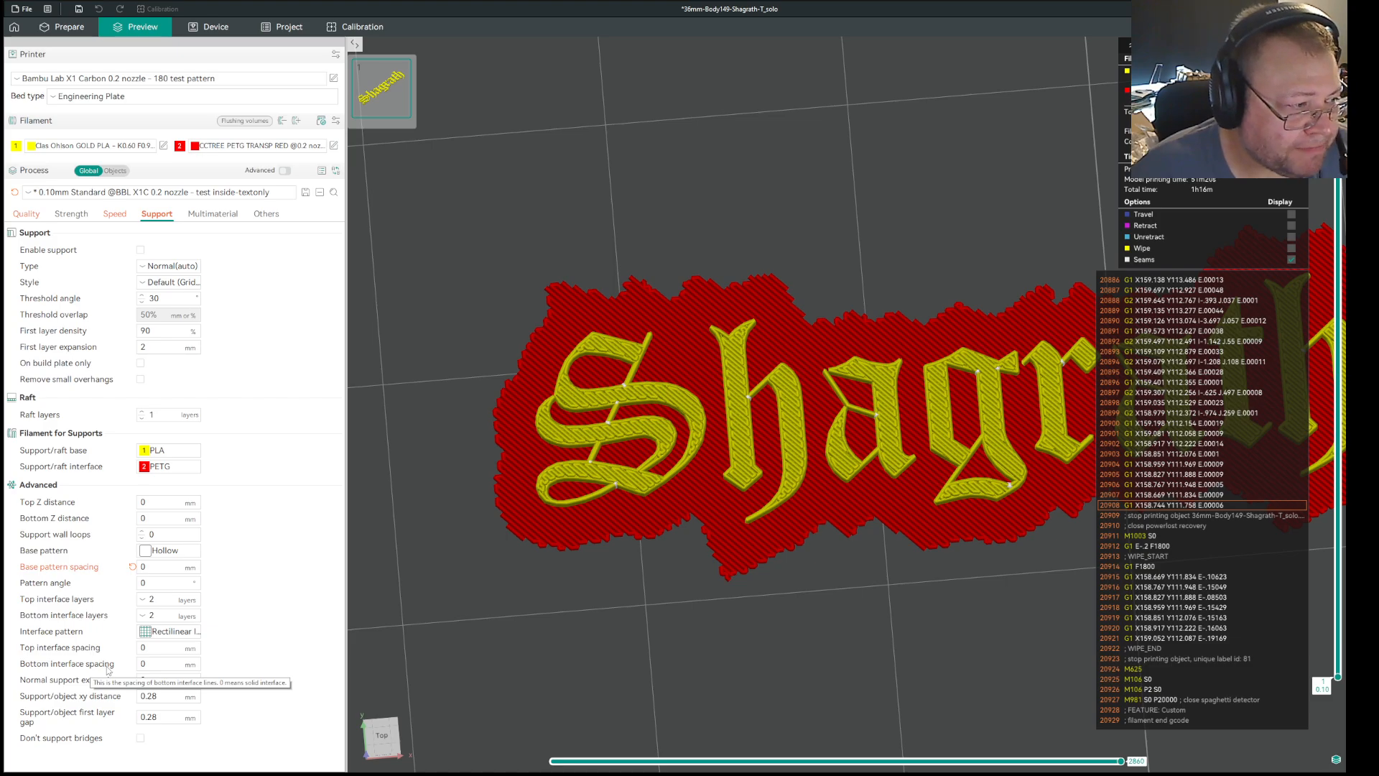
click(165, 663)
text(2)
key(Return)
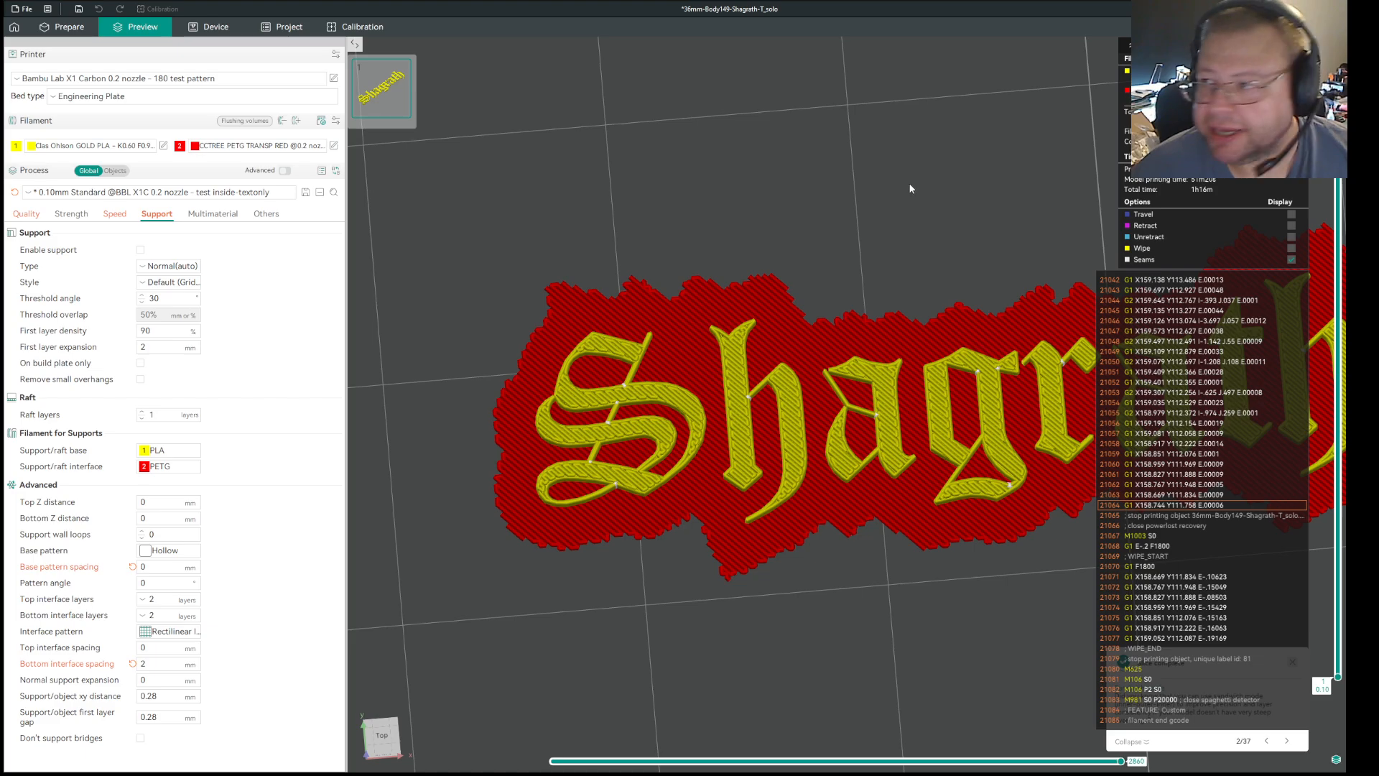
click(132, 663)
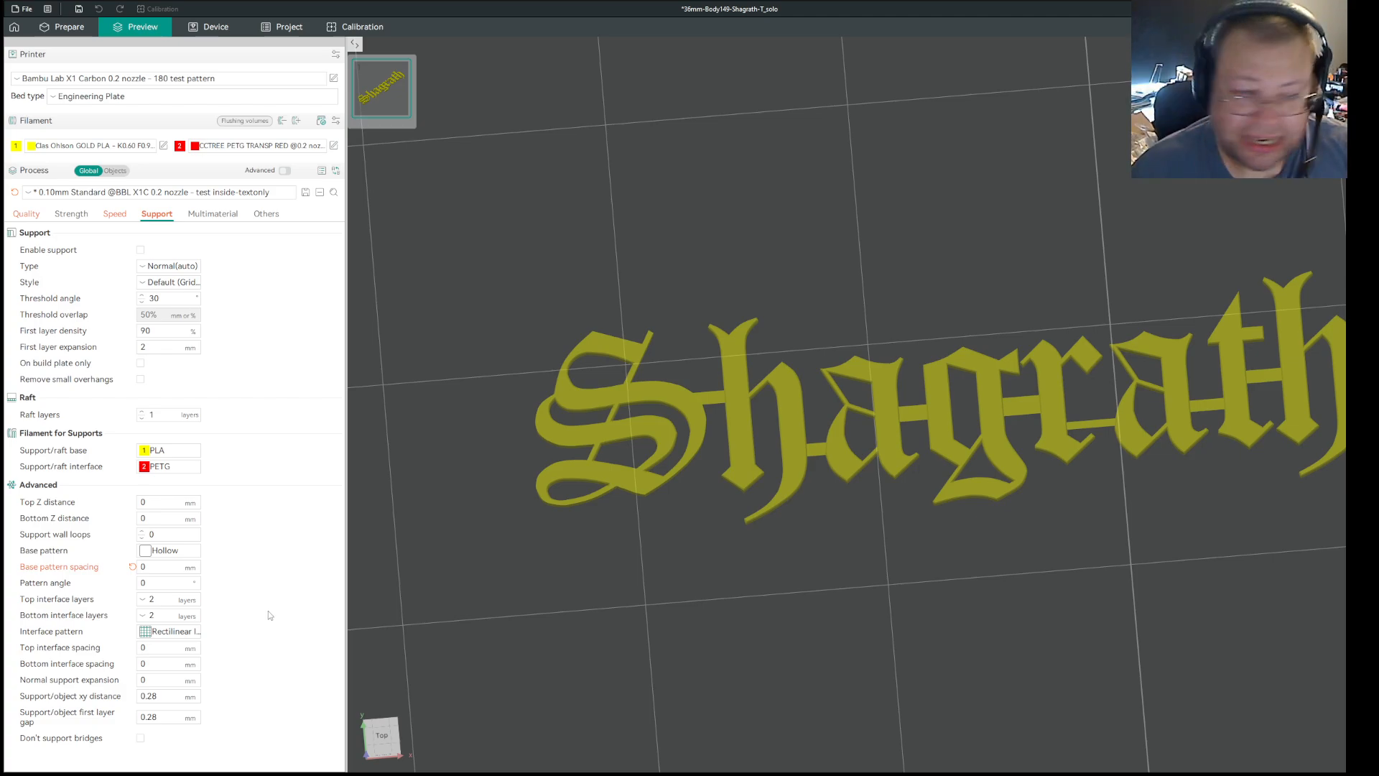
Set the top interface spacing to 0.02 mm
mouse_move(48, 652)
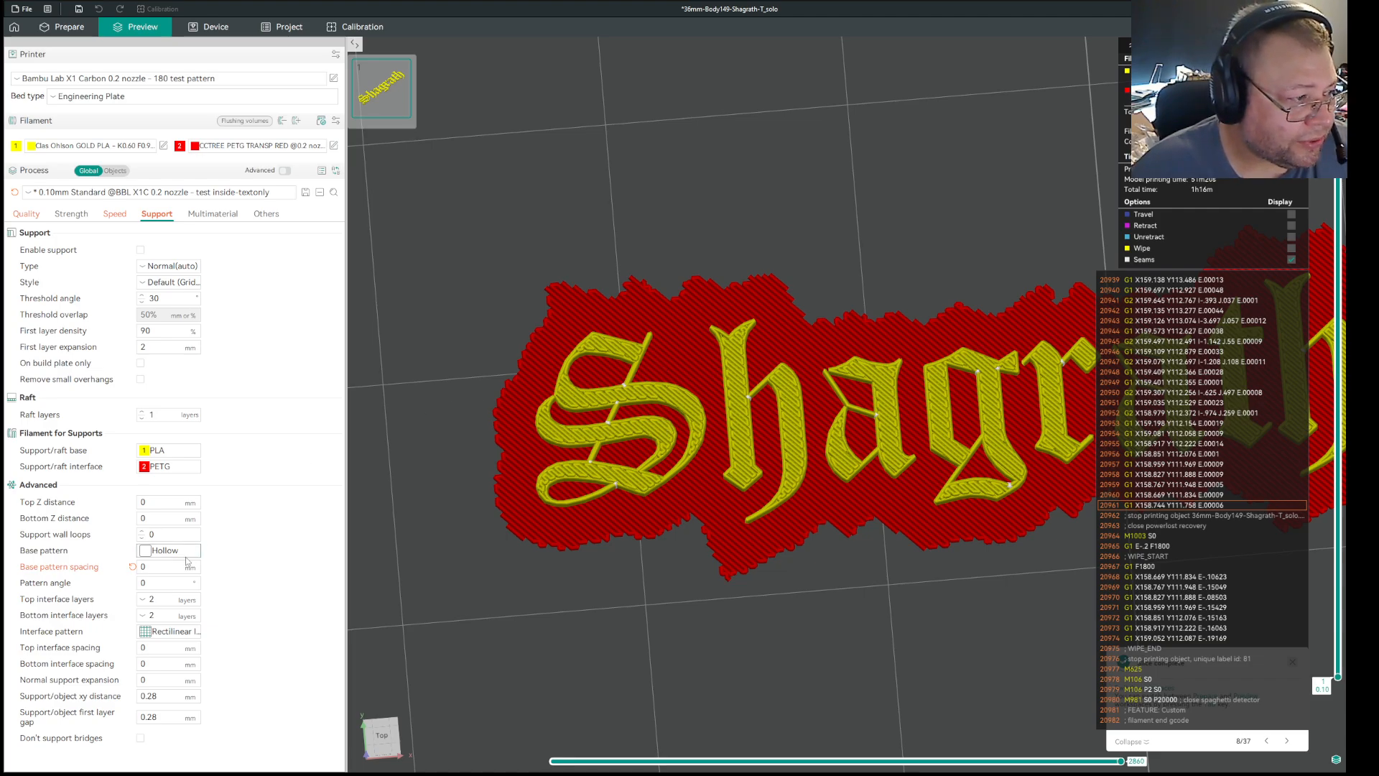
click(156, 647)
text(0.02)
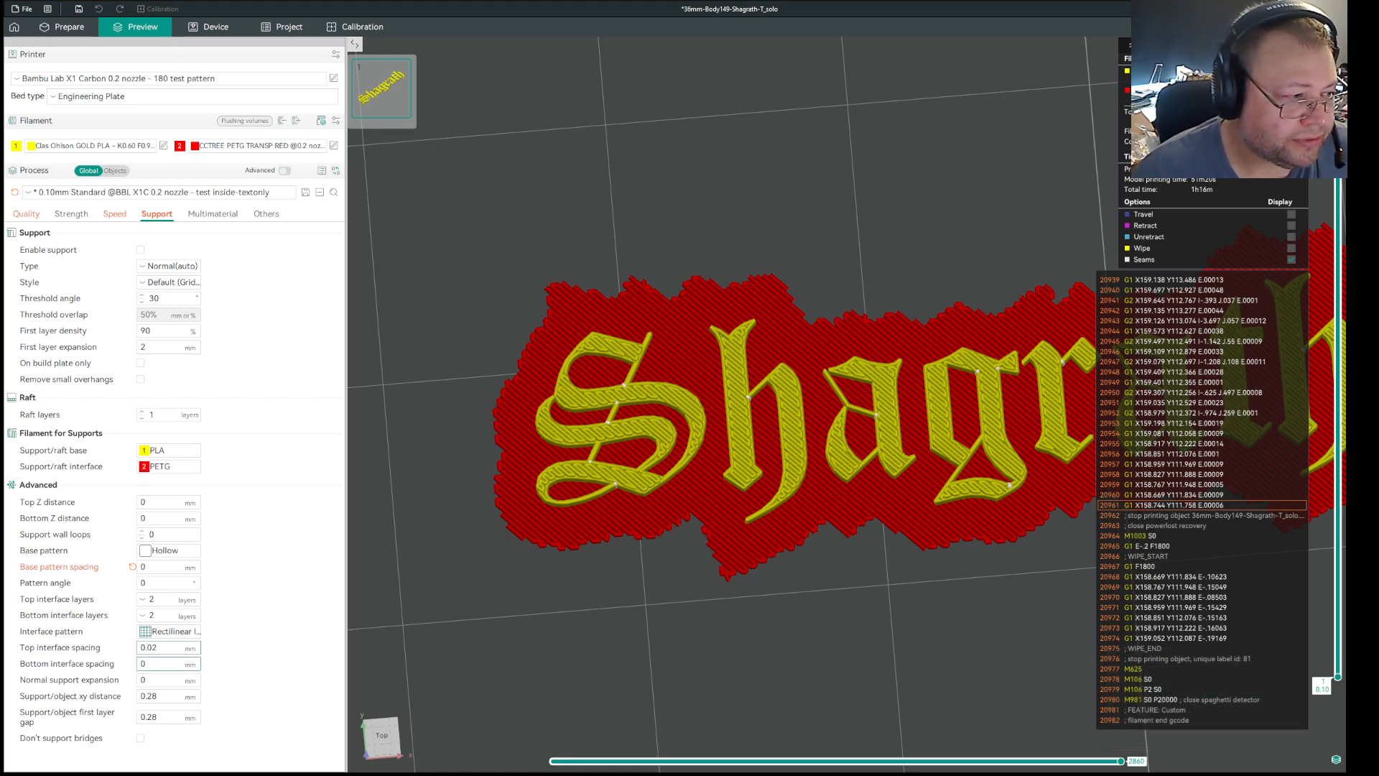
key(Tab)
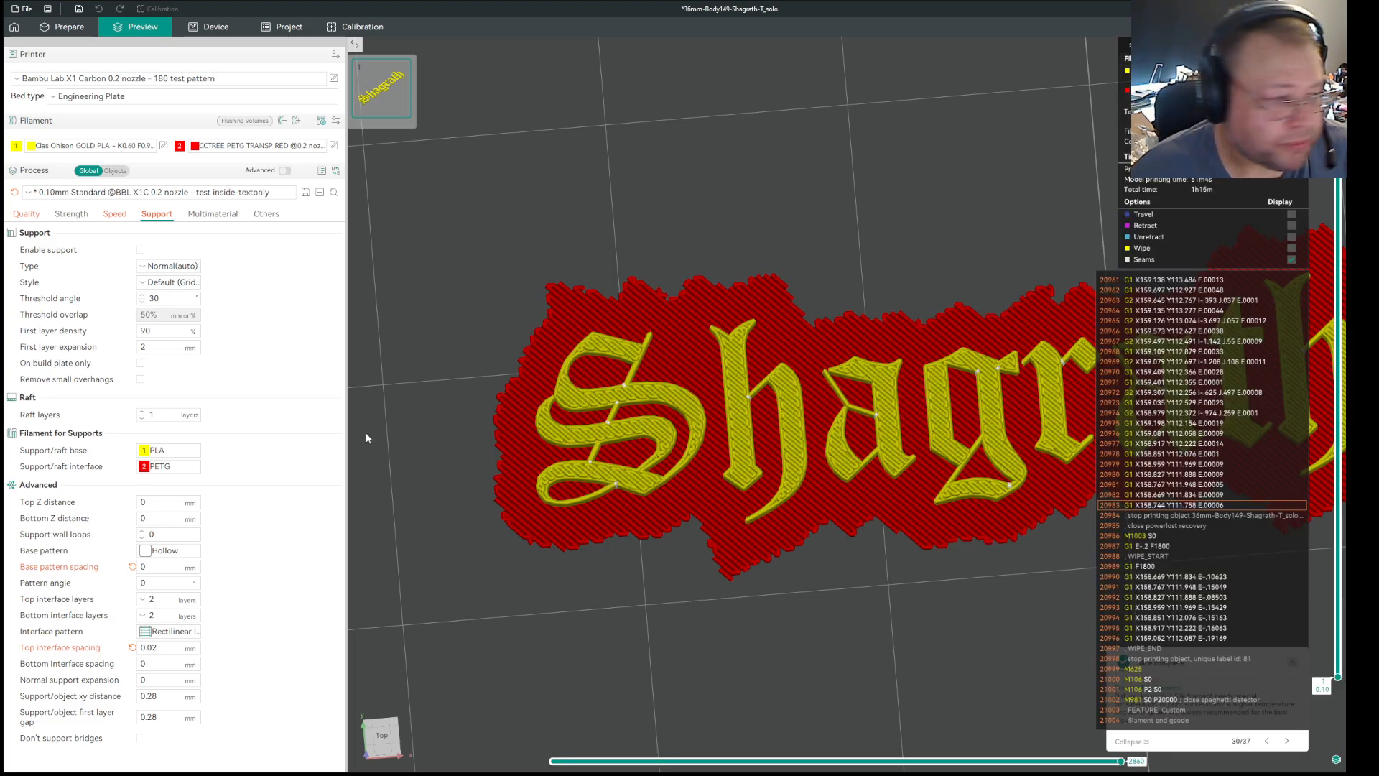
Set the top interface spacing to 2 mm
click(142, 649)
text(2)
key(Return)
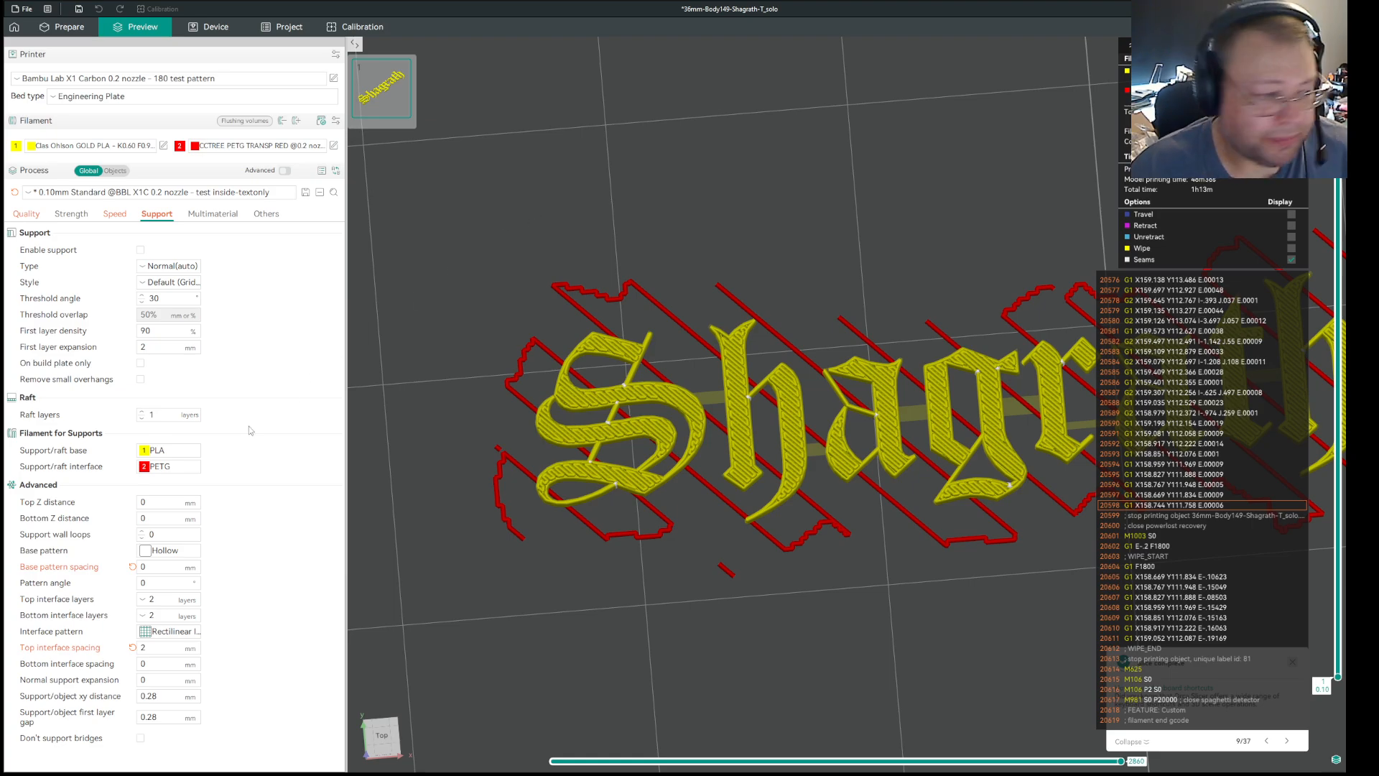
Set the top interface spacing to 1 mm
double_click(146, 648)
text(1)
key(Return)
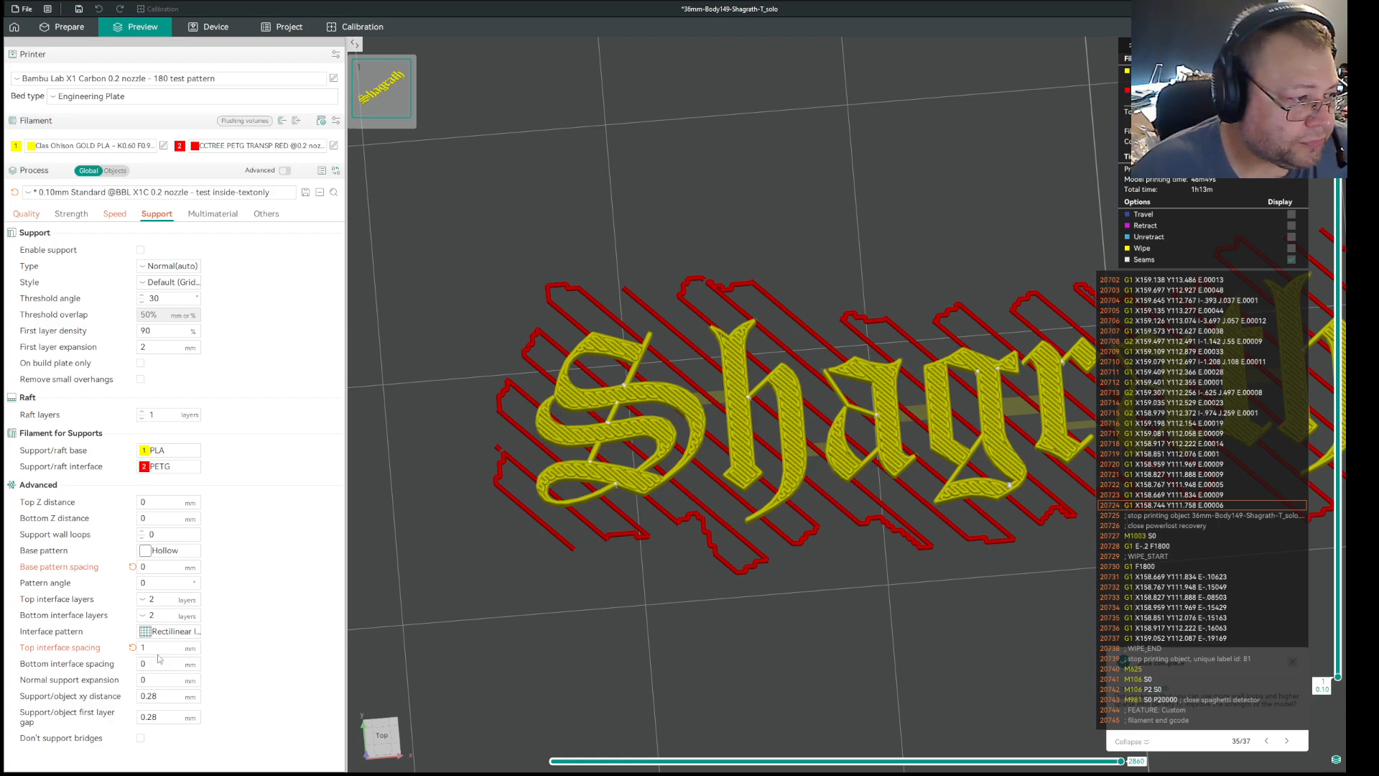
Set the top interface spacing to 0.5 mm
double_click(147, 648)
text(0.5)
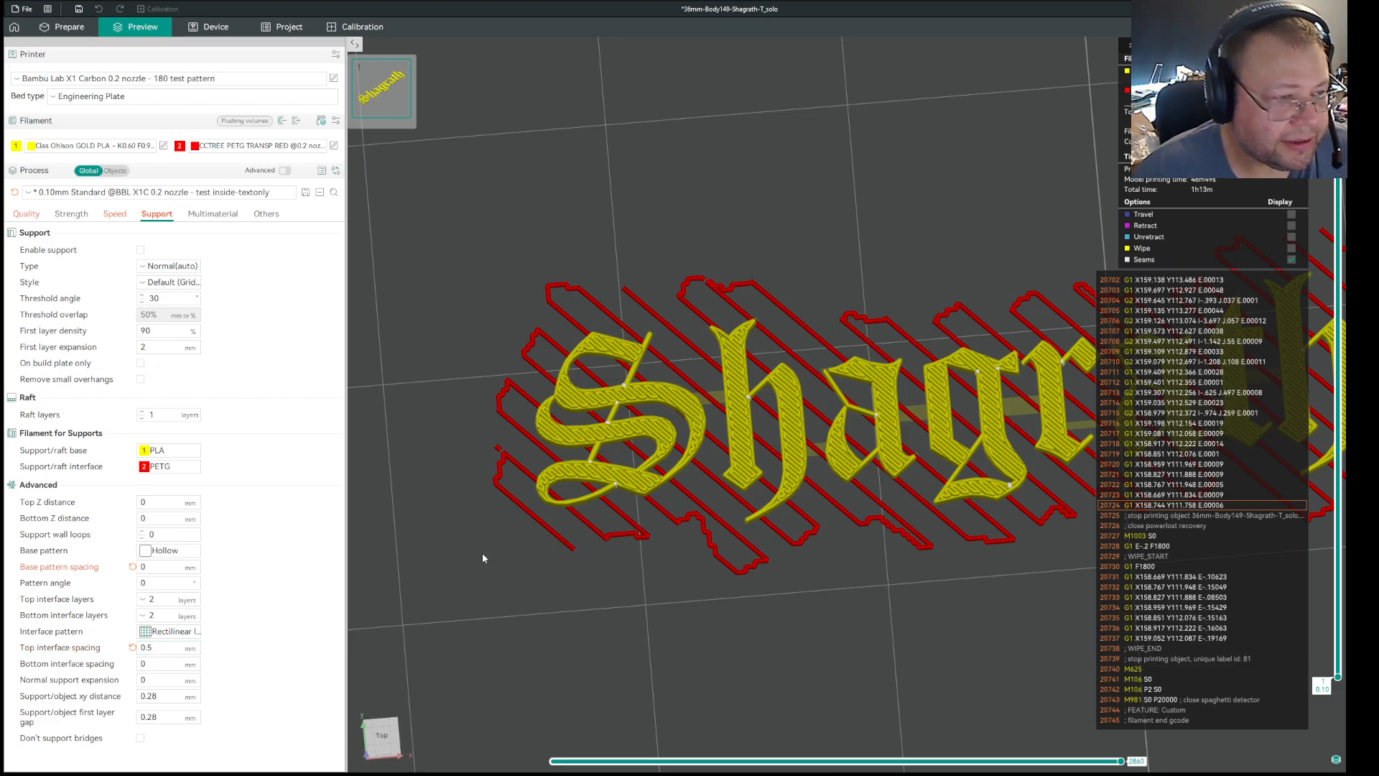
key(Return)
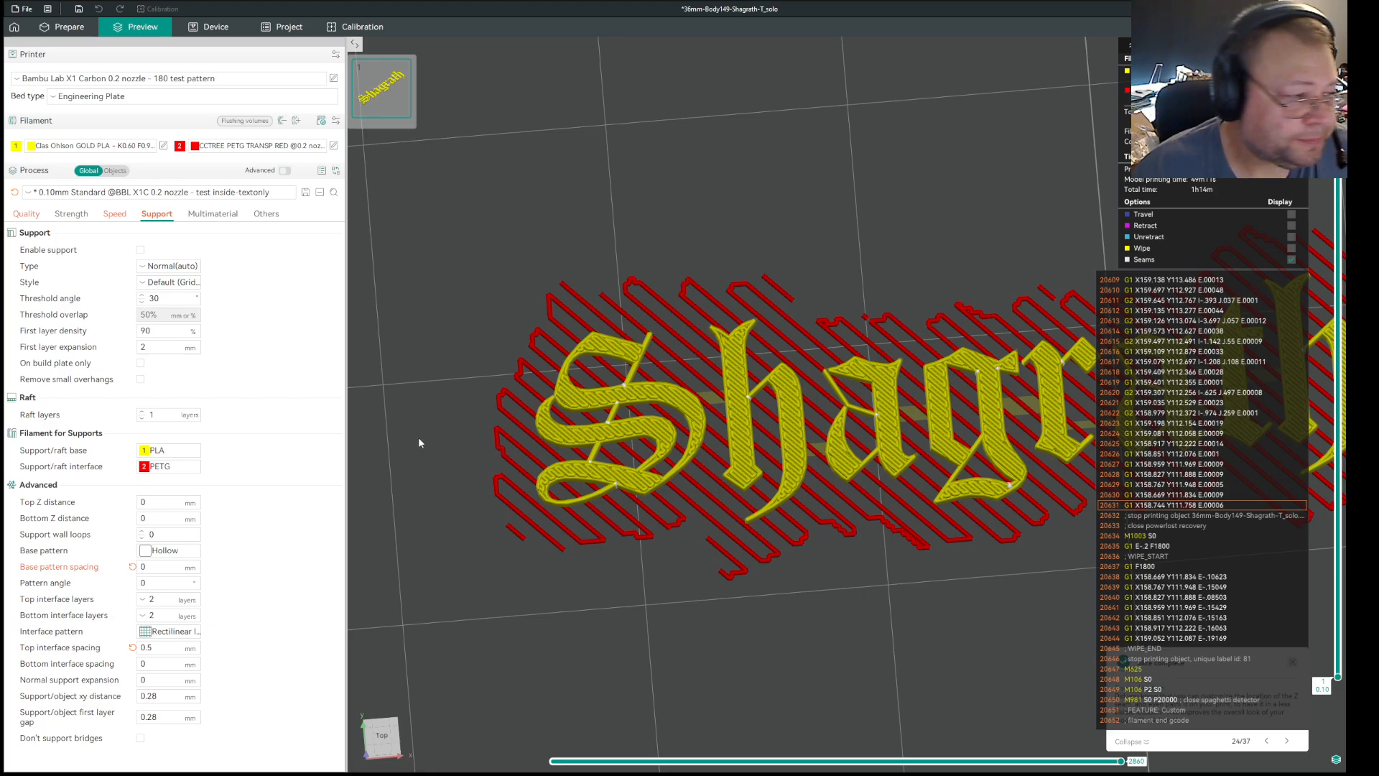
Set the top interface spacing to 0.1 mm
drag(153, 648, 146, 648)
text(1)
key(Return)
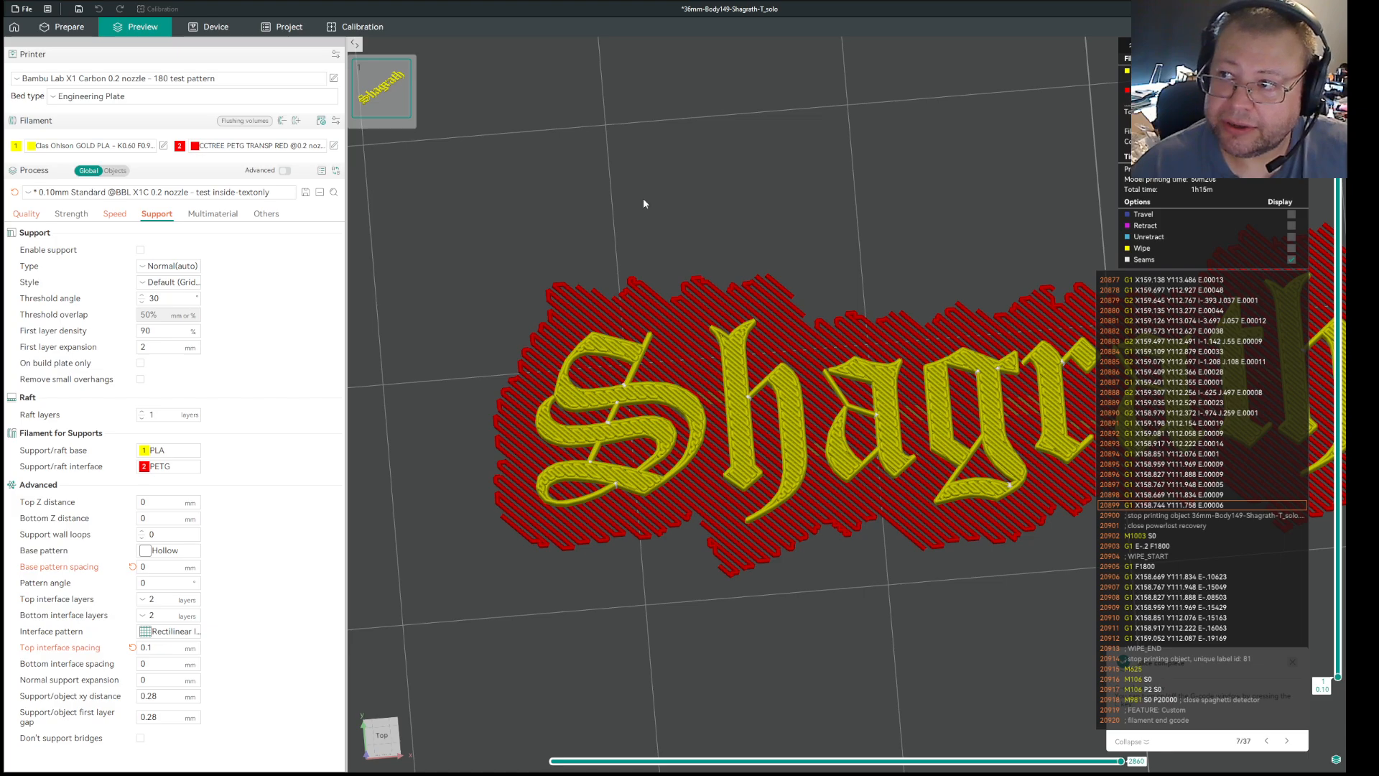
Look up the support line width in the quality settings
click(29, 214)
drag(162, 416, 132, 417)
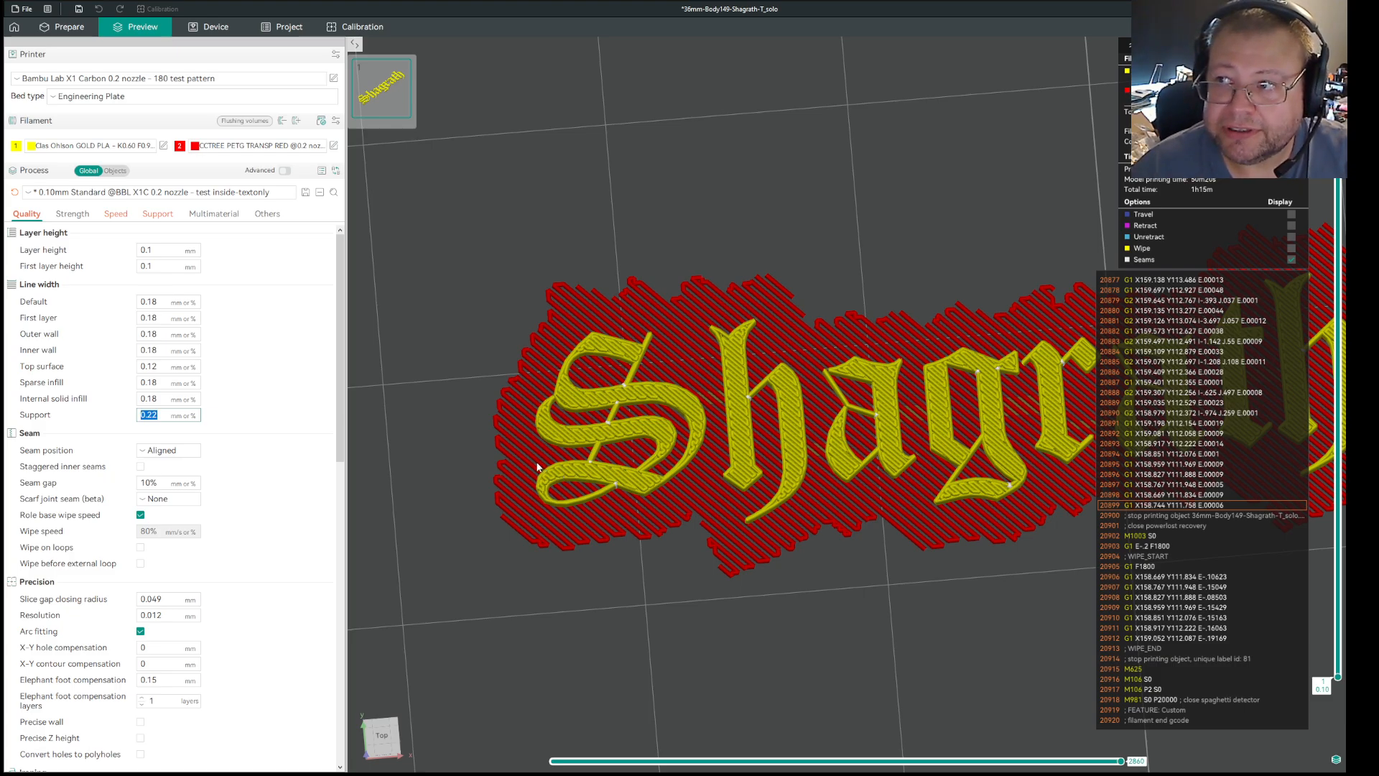
click(271, 484)
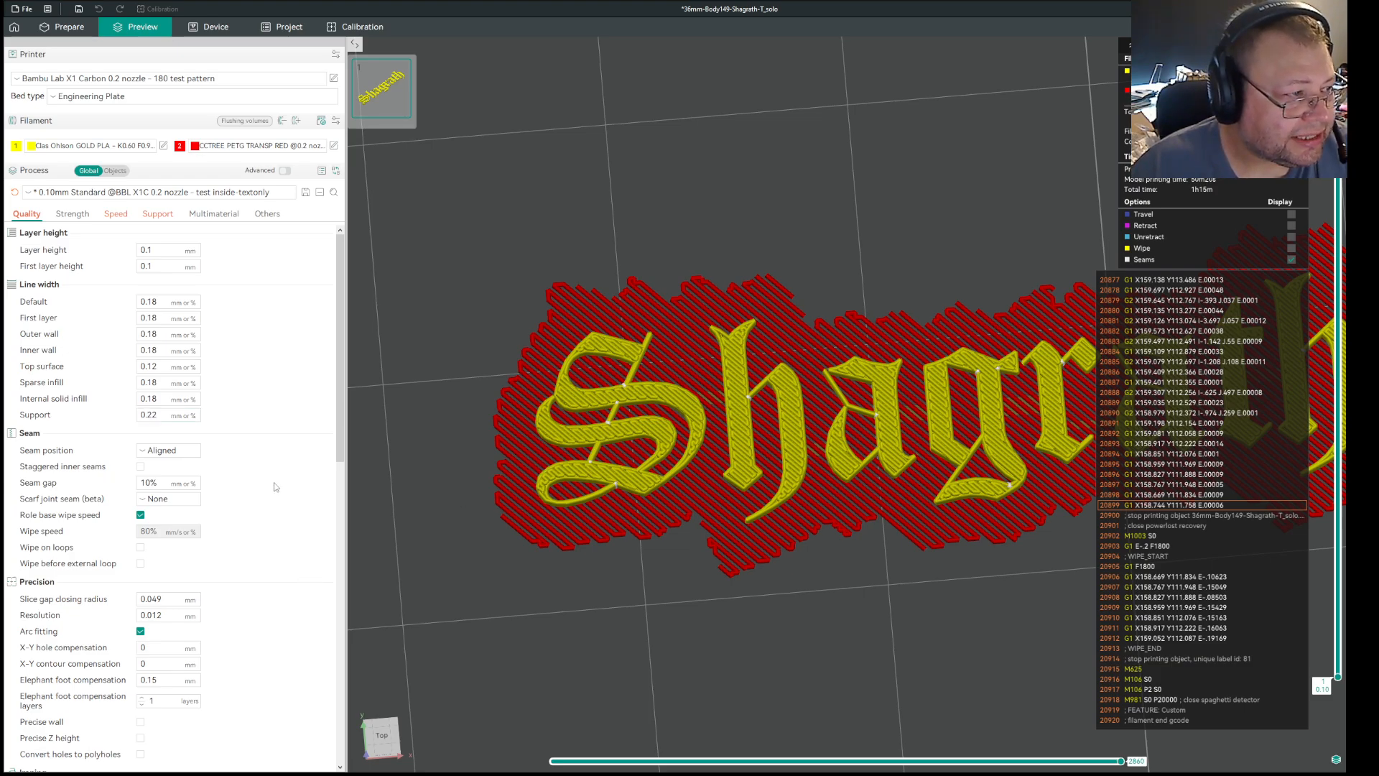
Set the top interface spacing in the support settings to 0.22 mm
click(148, 217)
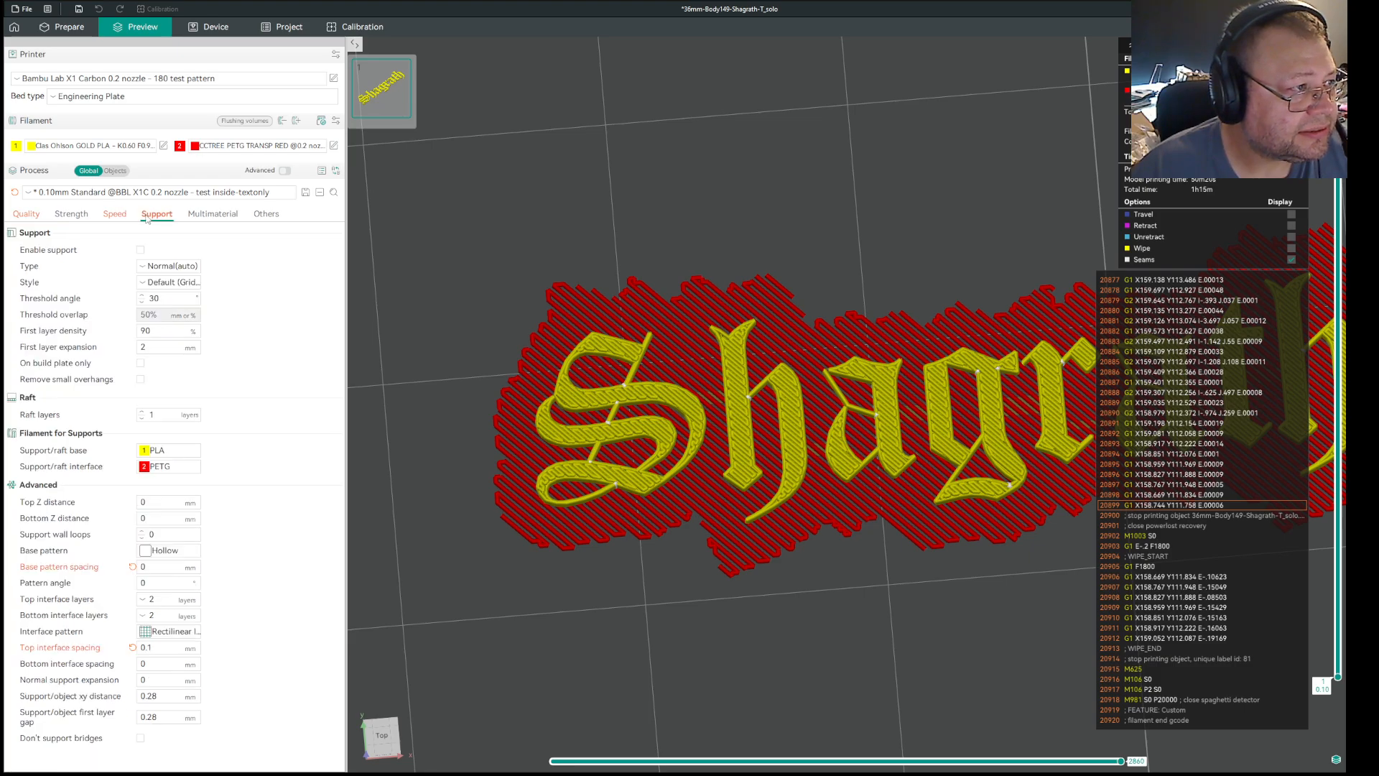
double_click(167, 647)
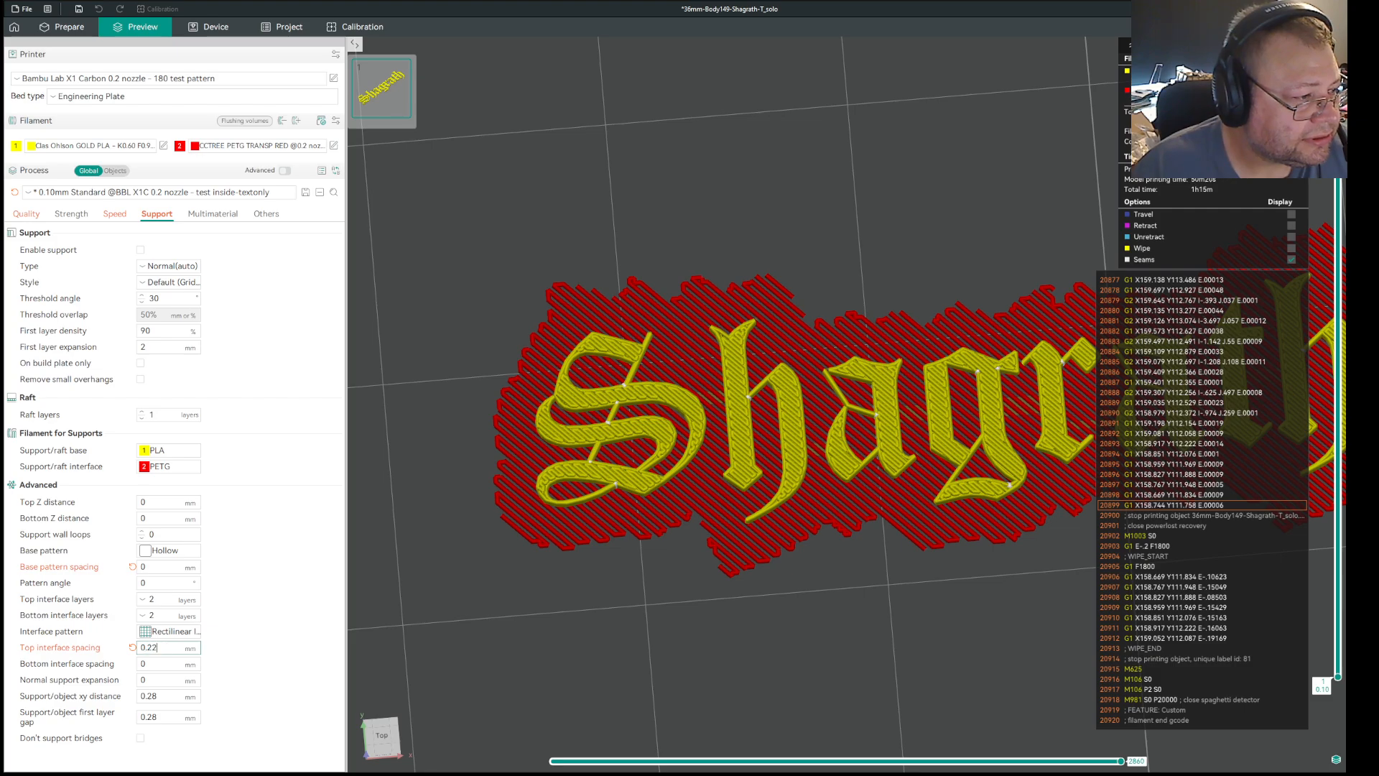
click(286, 638)
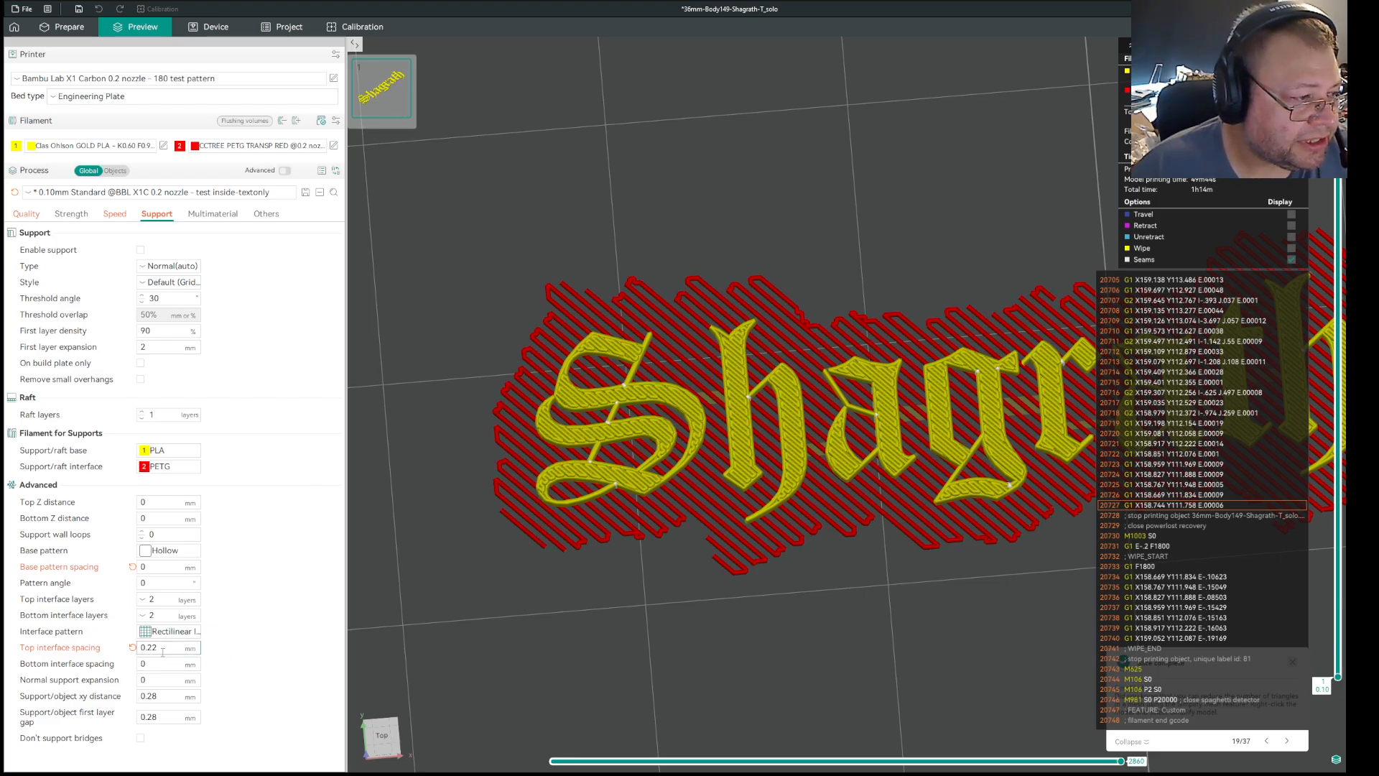
Set the top interface spacing to 0.05 mm
drag(158, 647, 148, 649)
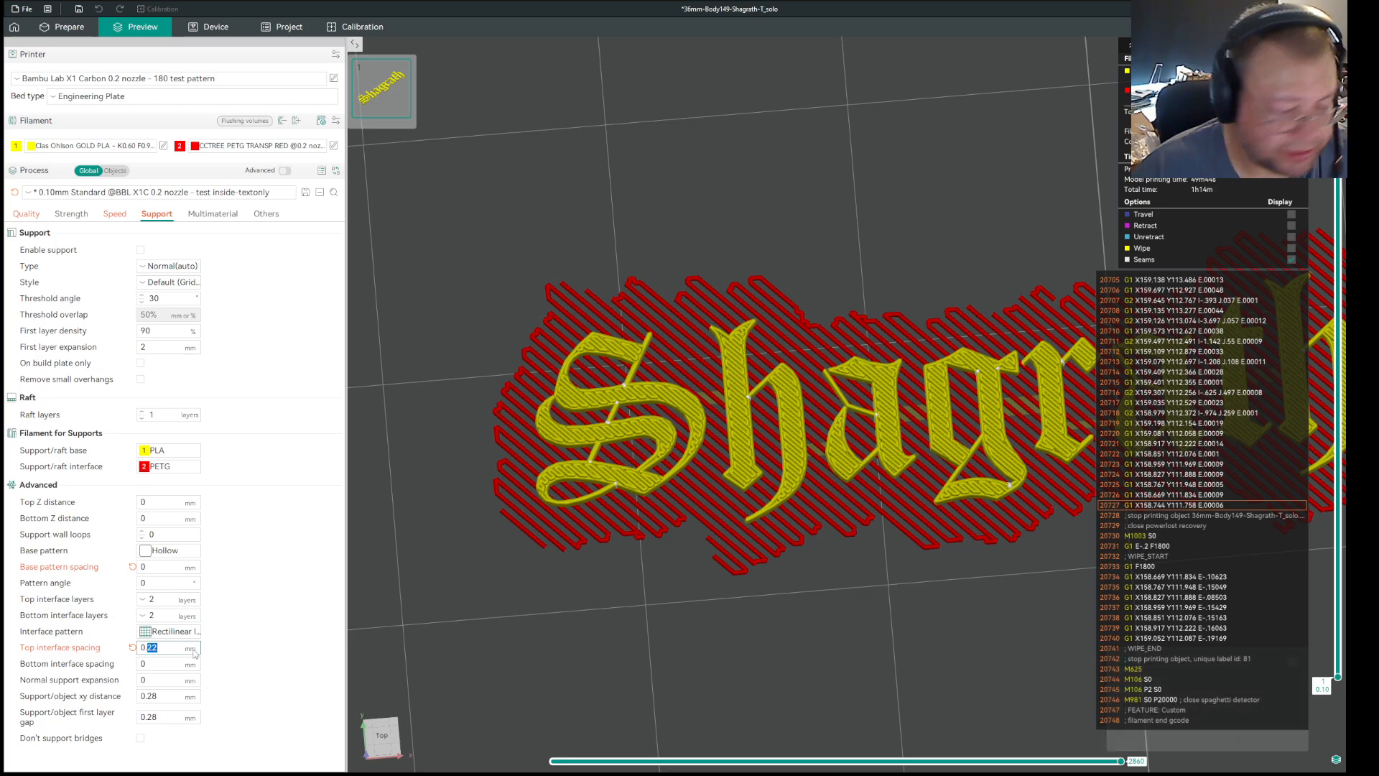
text(0)
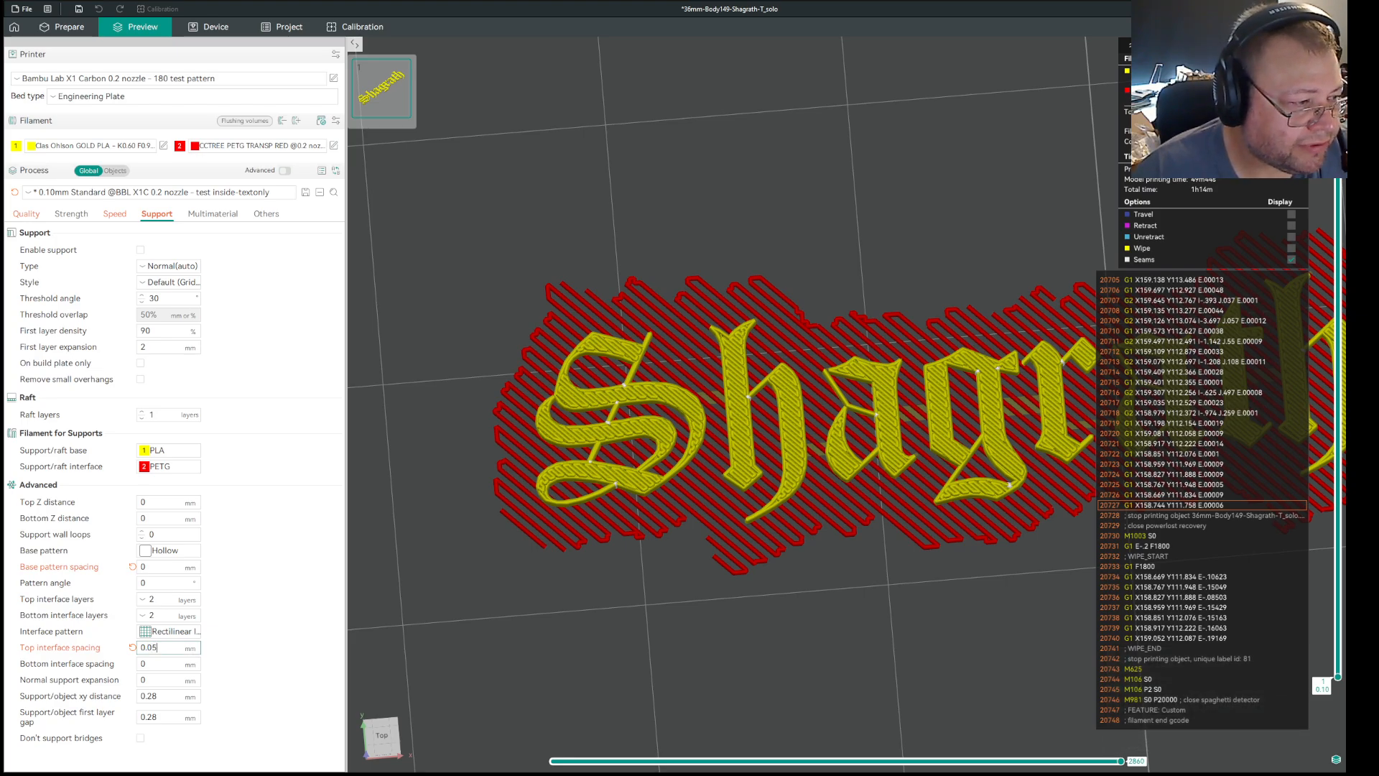
text(5)
key(Return)
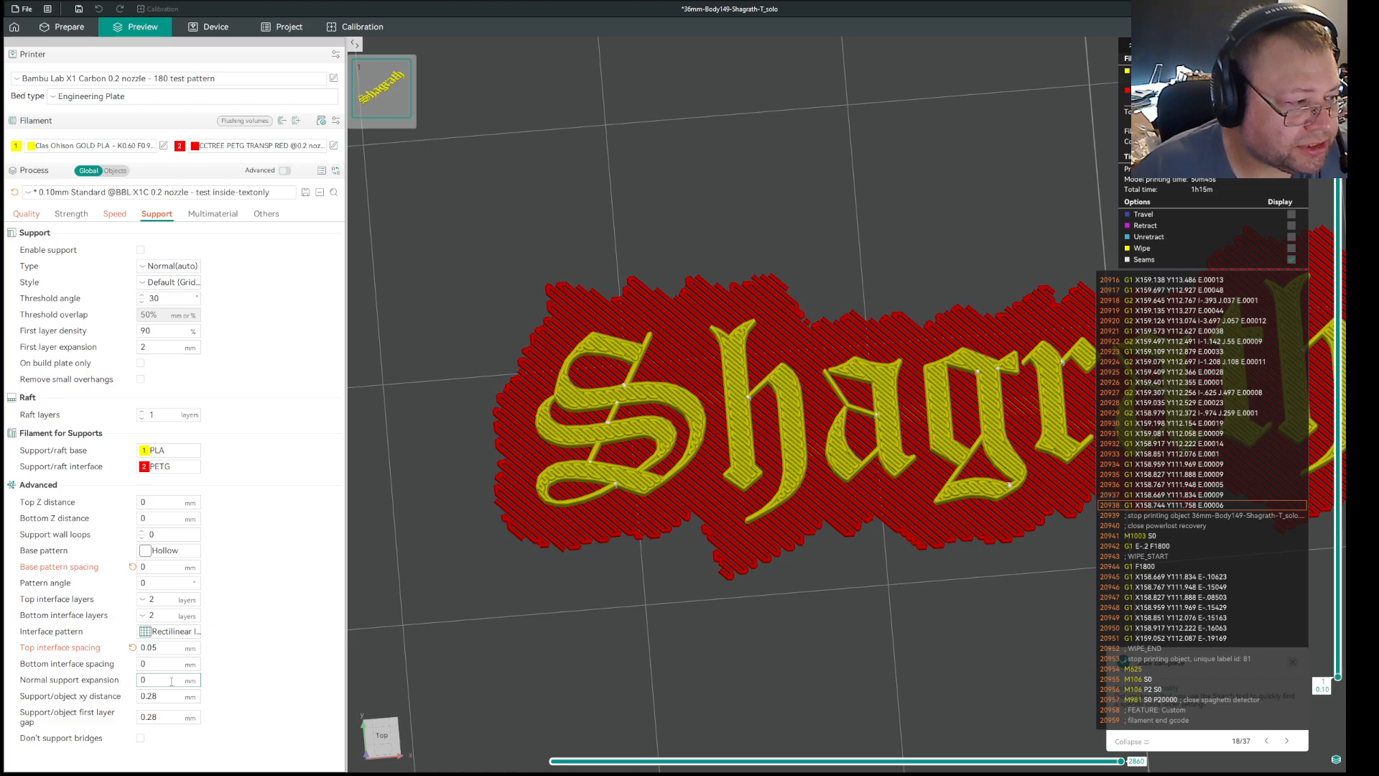
Set the top interface spacing to 0.02 mm
drag(158, 648, 152, 647)
text(2)
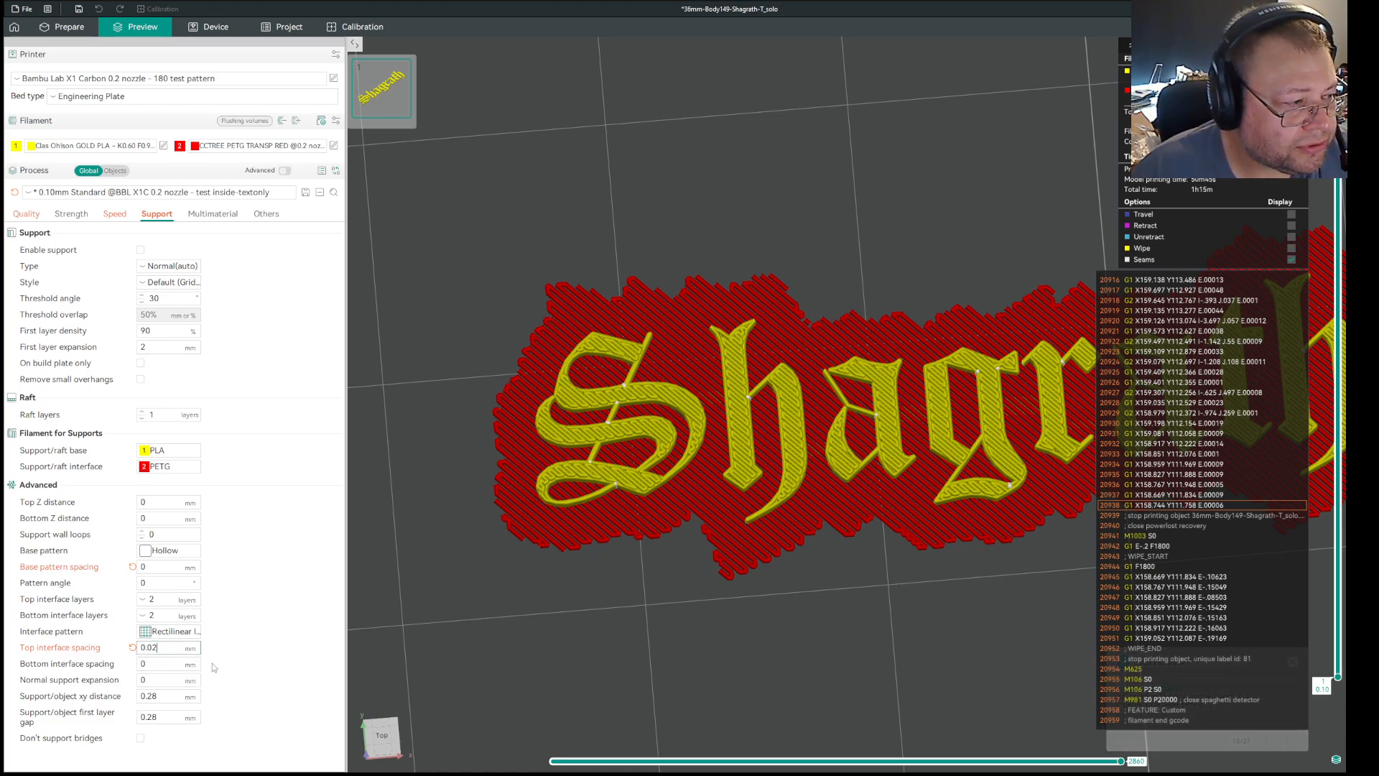
click(259, 649)
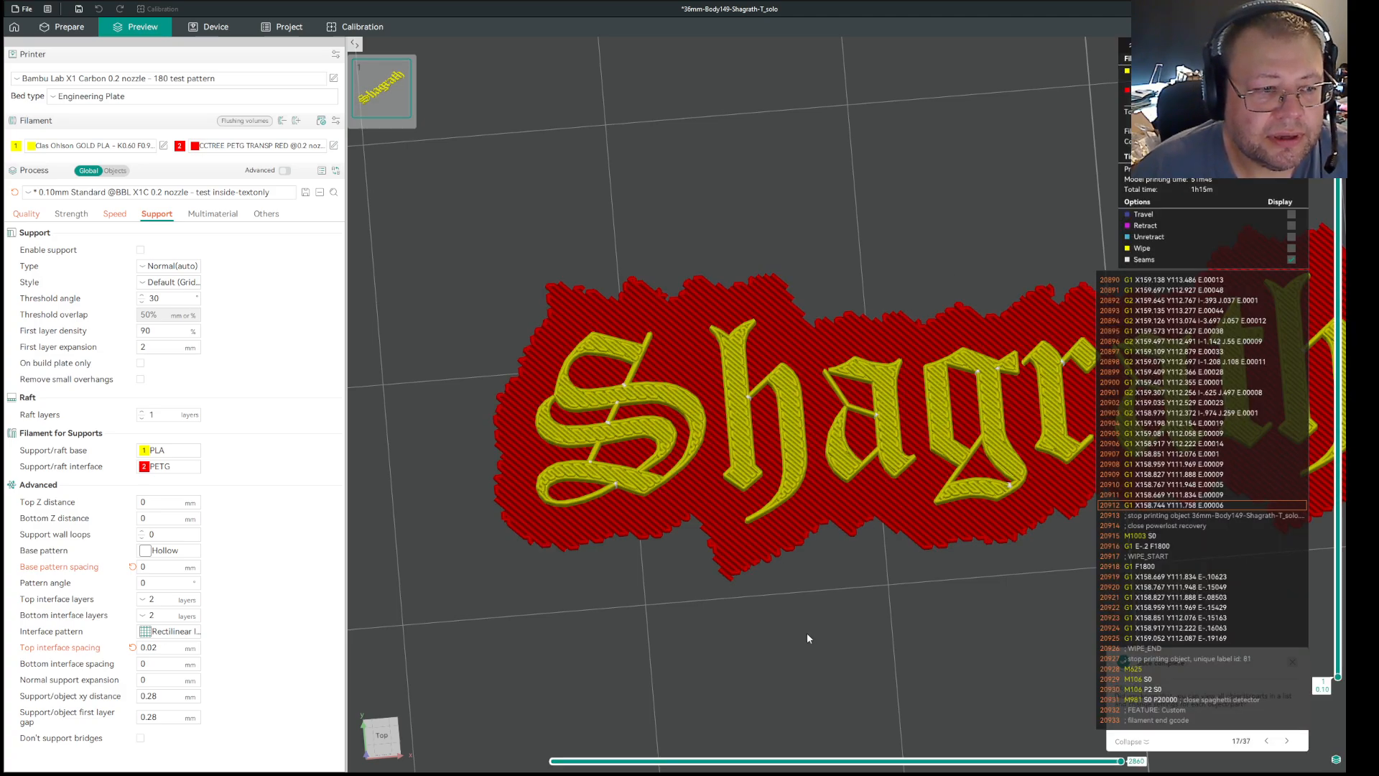
Examine the gaps between the red raft lines around the letter a up close, at an angle and from directly above
drag(807, 632, 799, 609)
scroll(746, 541, up, 5)
scroll(743, 546, up, 5)
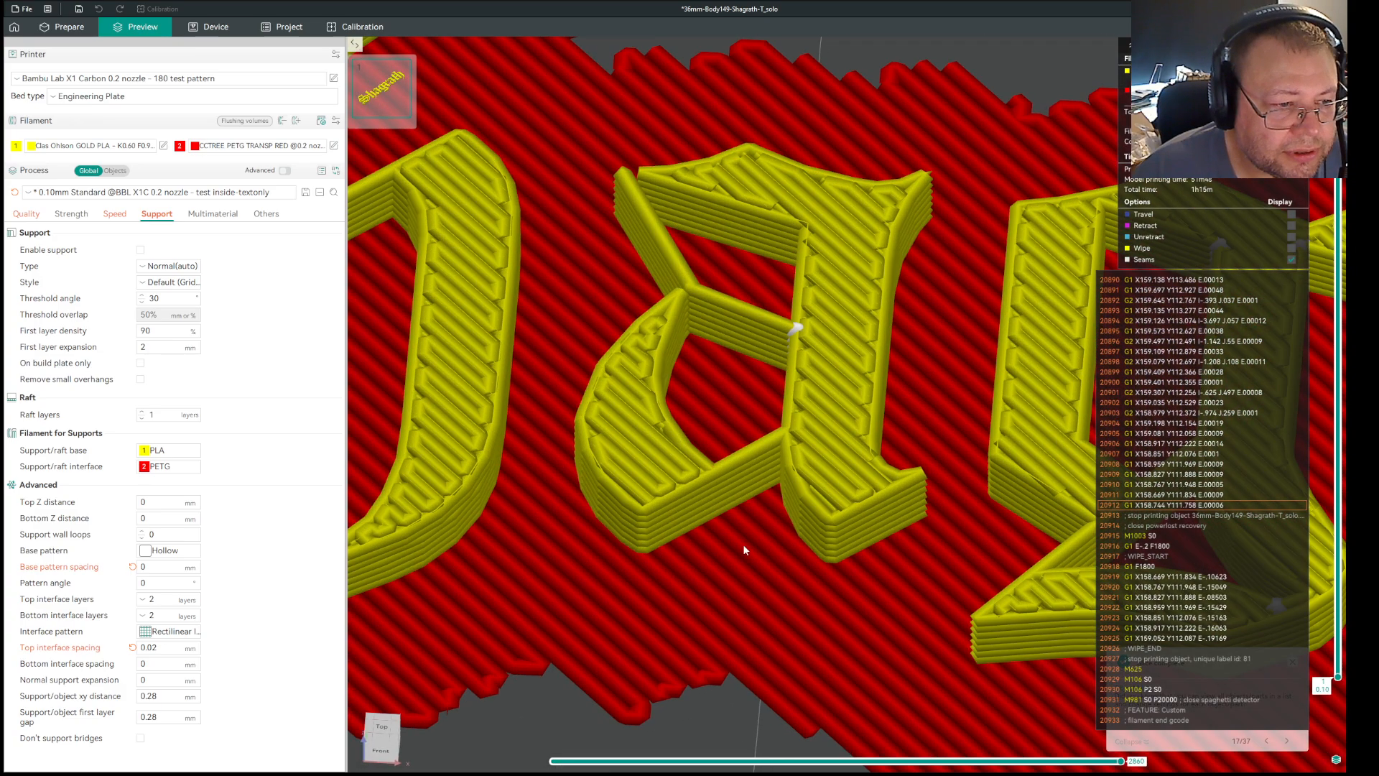
scroll(761, 573, down, 5)
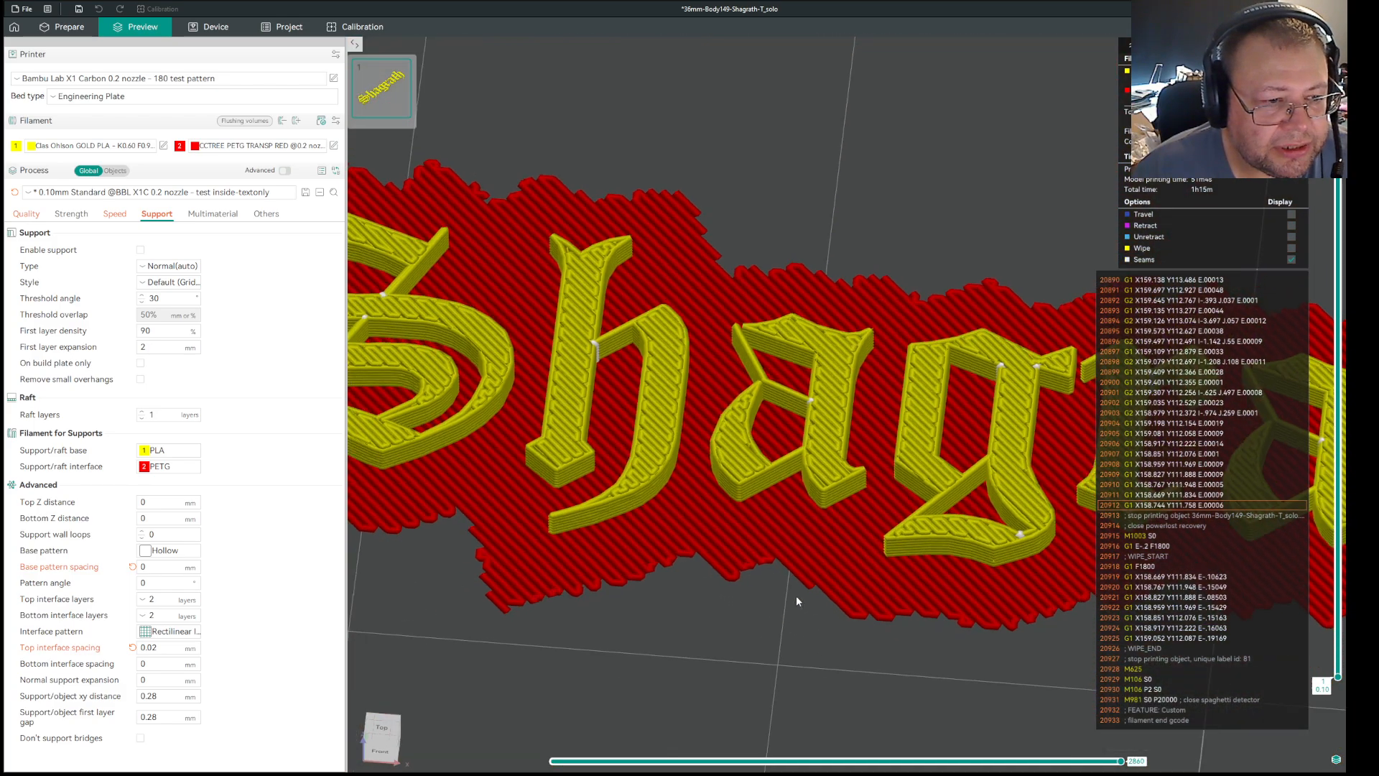
click(381, 726)
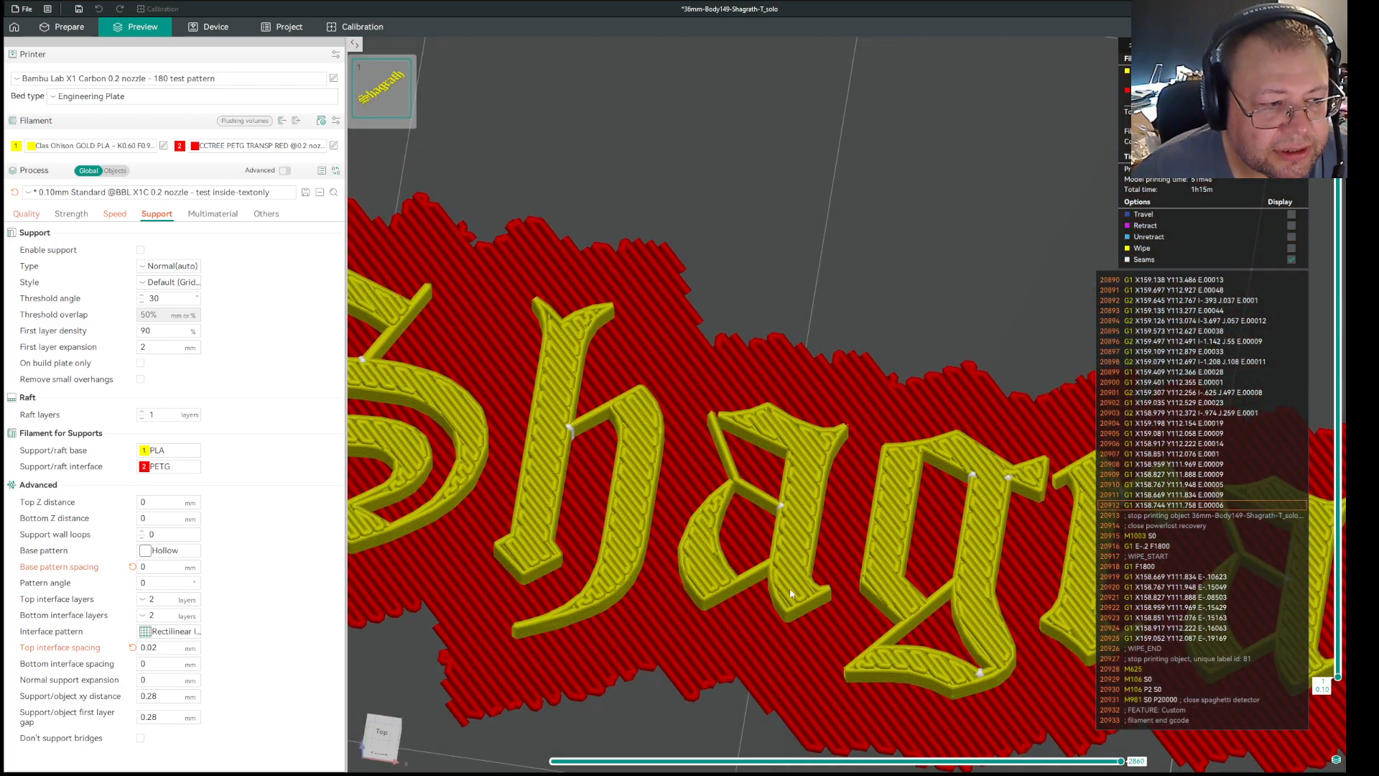
scroll(594, 661, up, 2)
scroll(593, 661, up, 6)
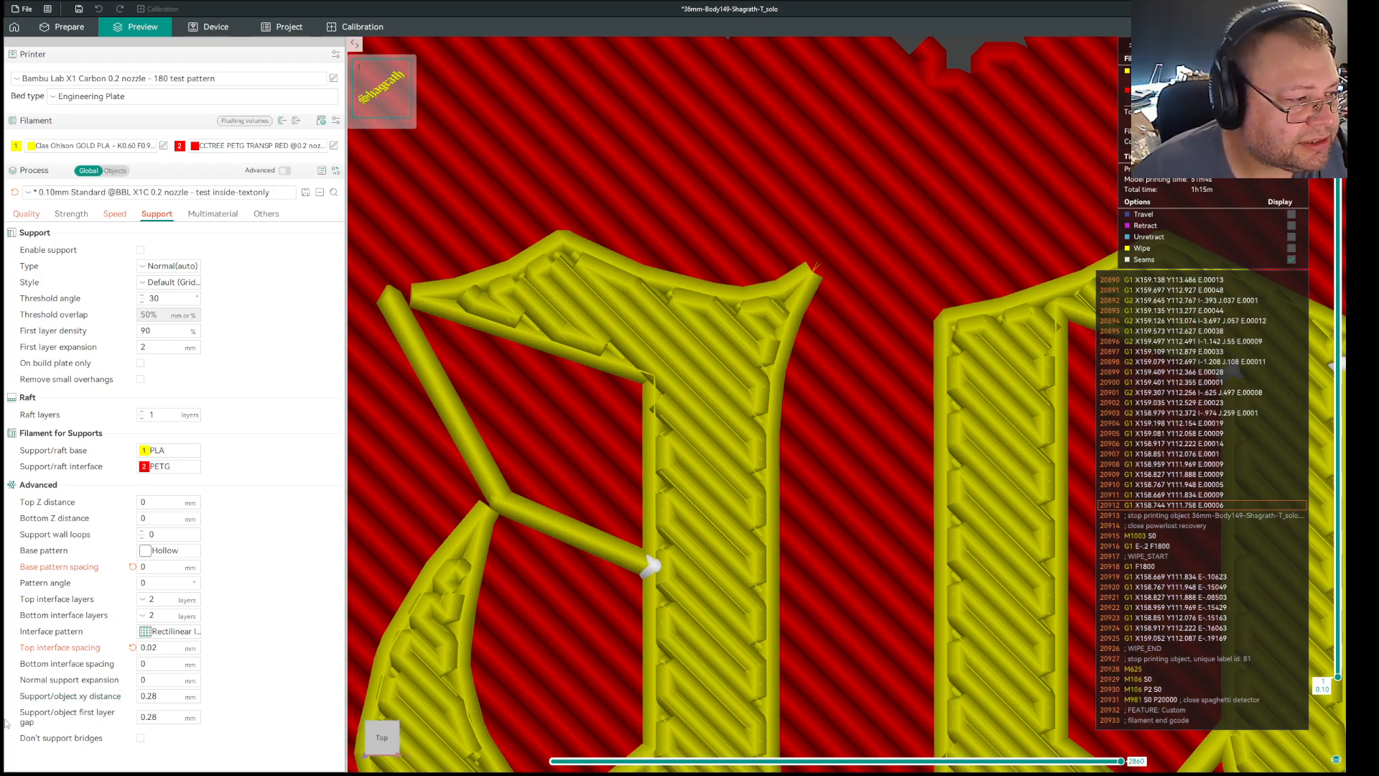
Set the top interface spacing to 0.03 mm
text(3)
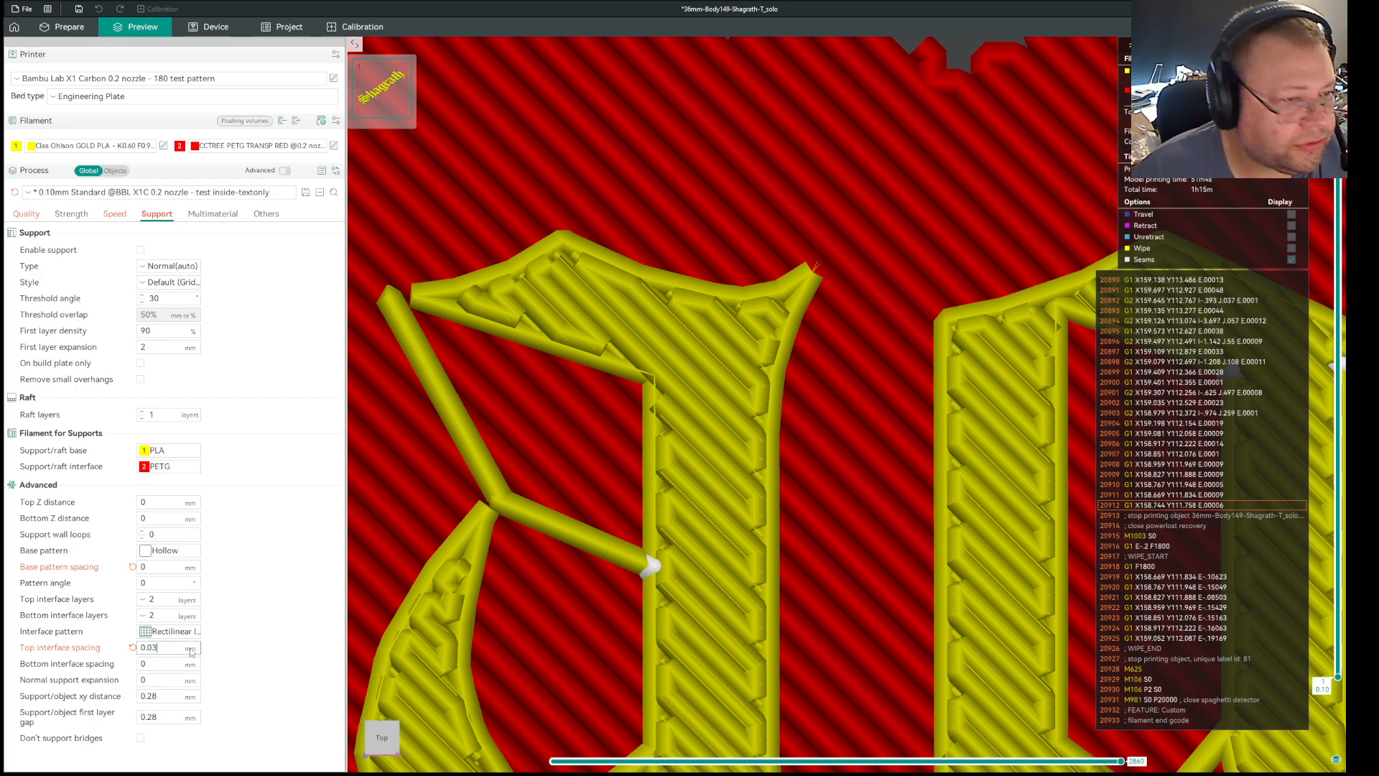
key(Return)
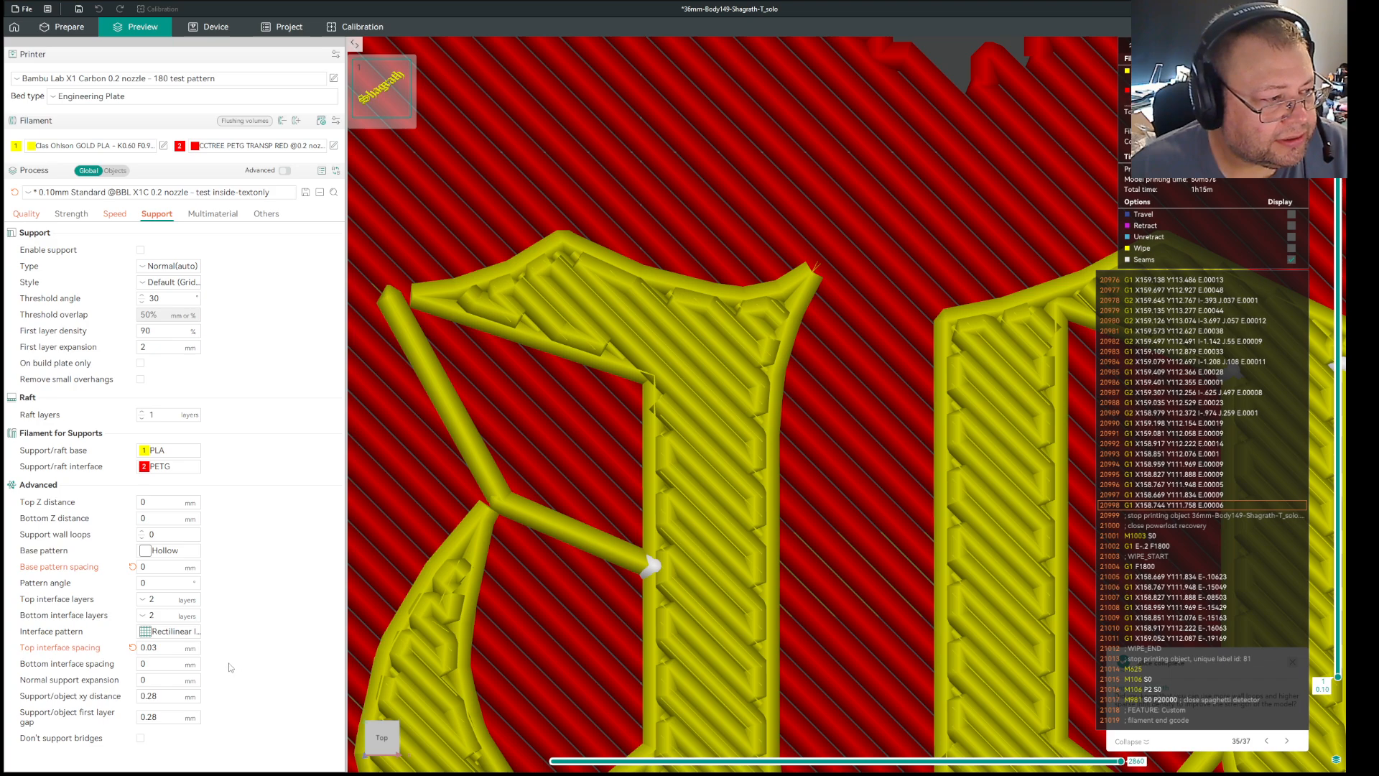
Set the top interface spacing to 0.022 mm
double_click(165, 647)
text(0.022)
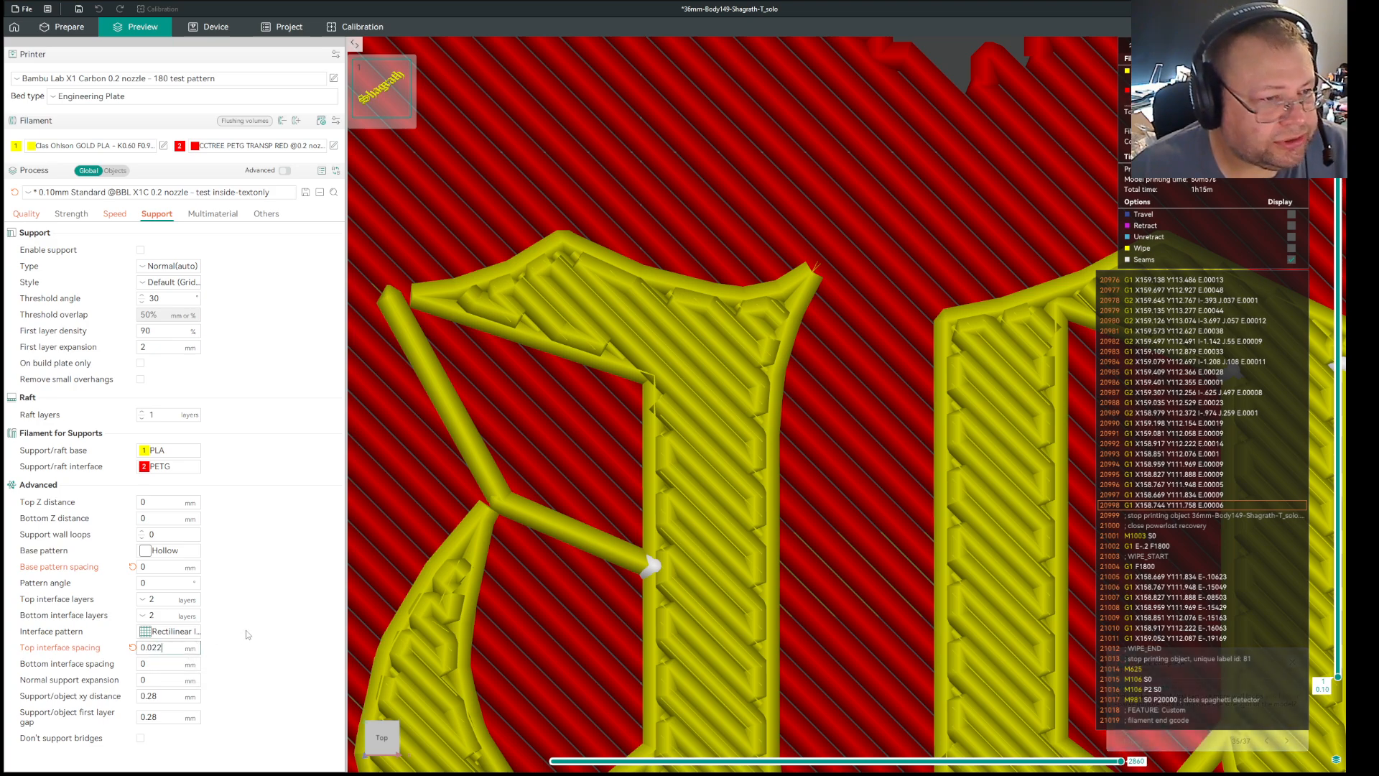
click(975, 66)
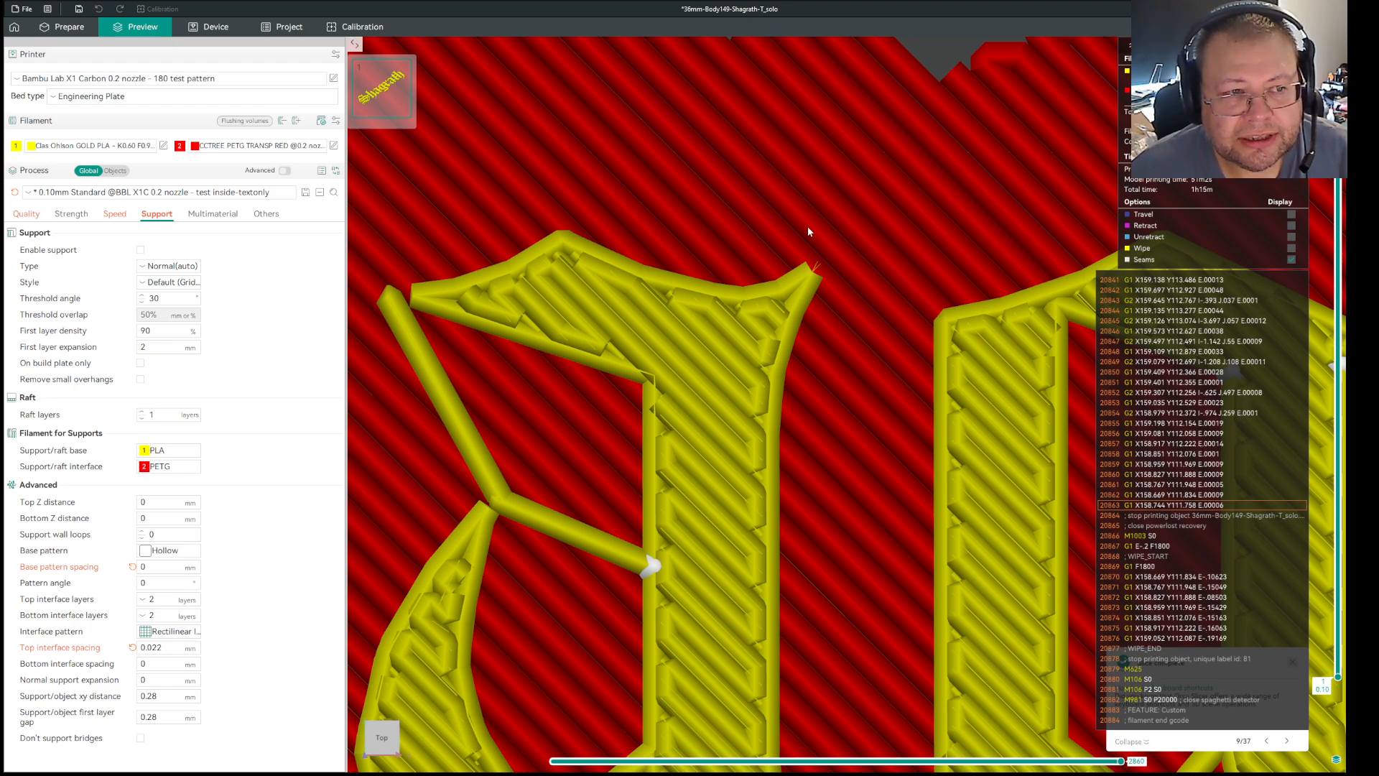
Examine the raft coverage under the whole Shagrath text from above and at an angle
scroll(807, 226, down, 3)
scroll(814, 230, down, 3)
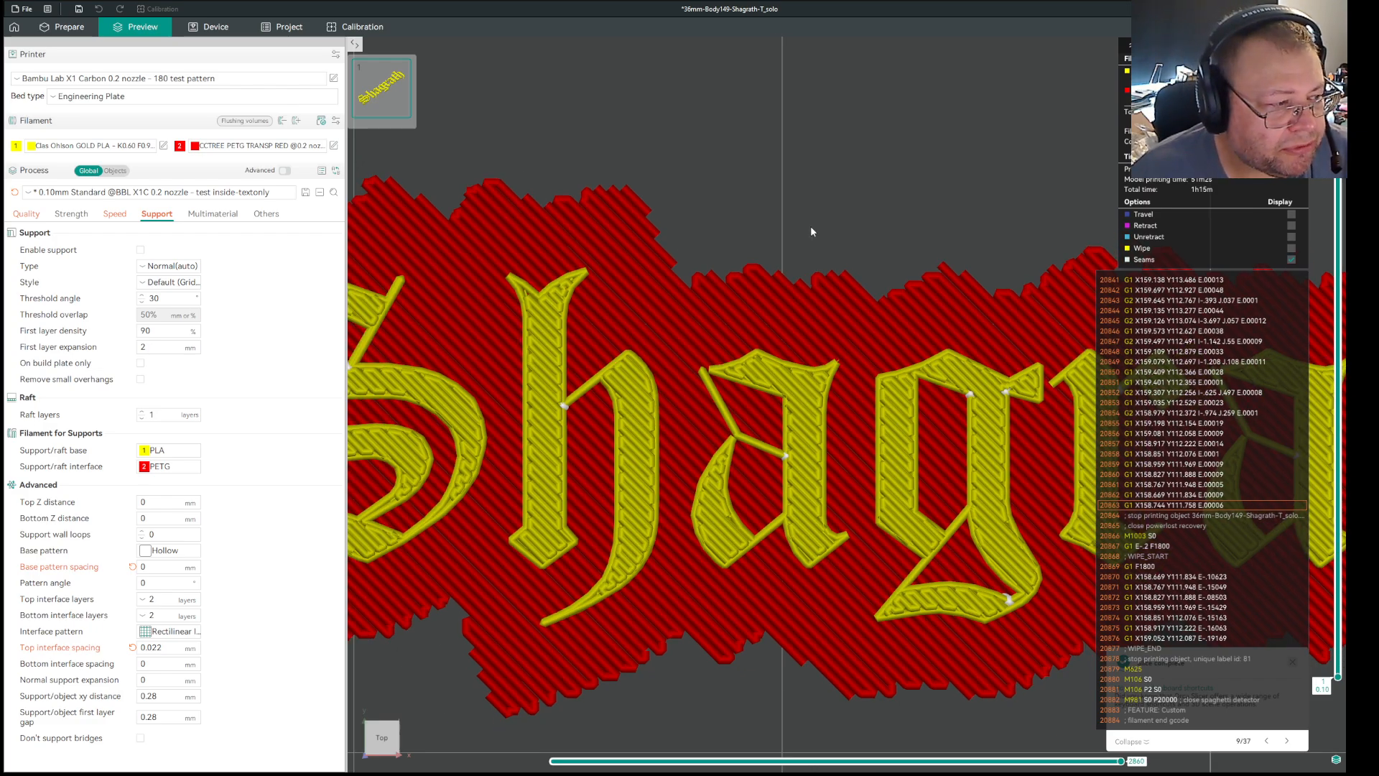
scroll(811, 231, up, 2)
scroll(811, 231, down, 3)
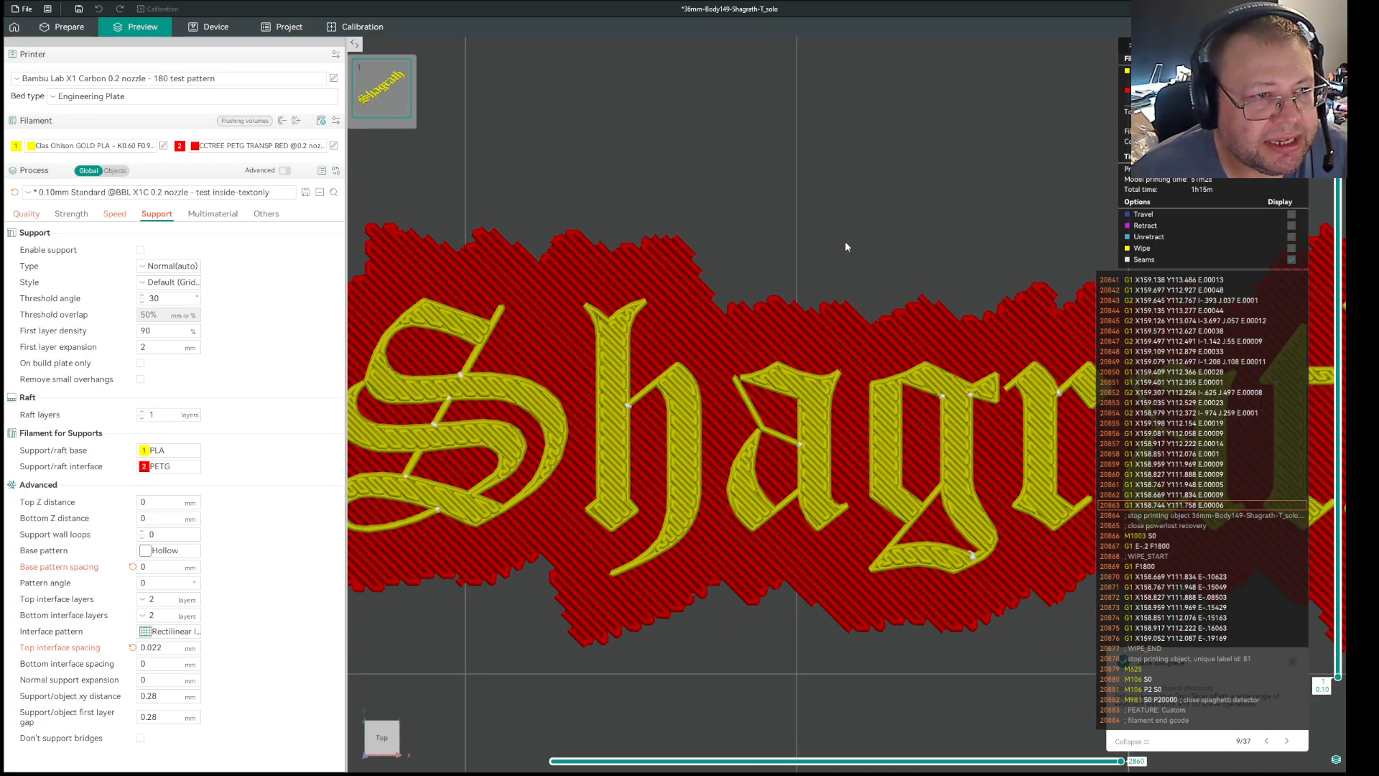
right_drag(845, 242, 855, 242)
drag(855, 242, 858, 205)
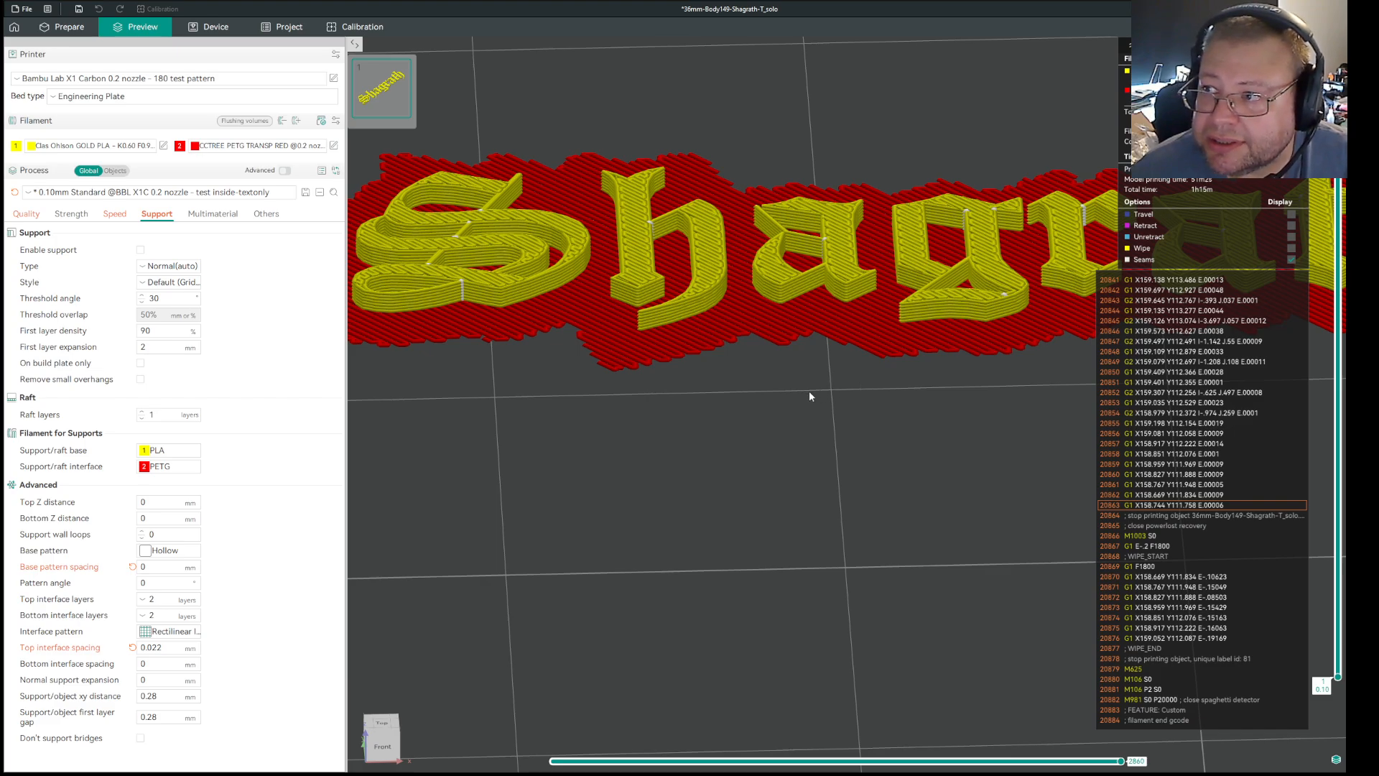
scroll(770, 413, up, 2)
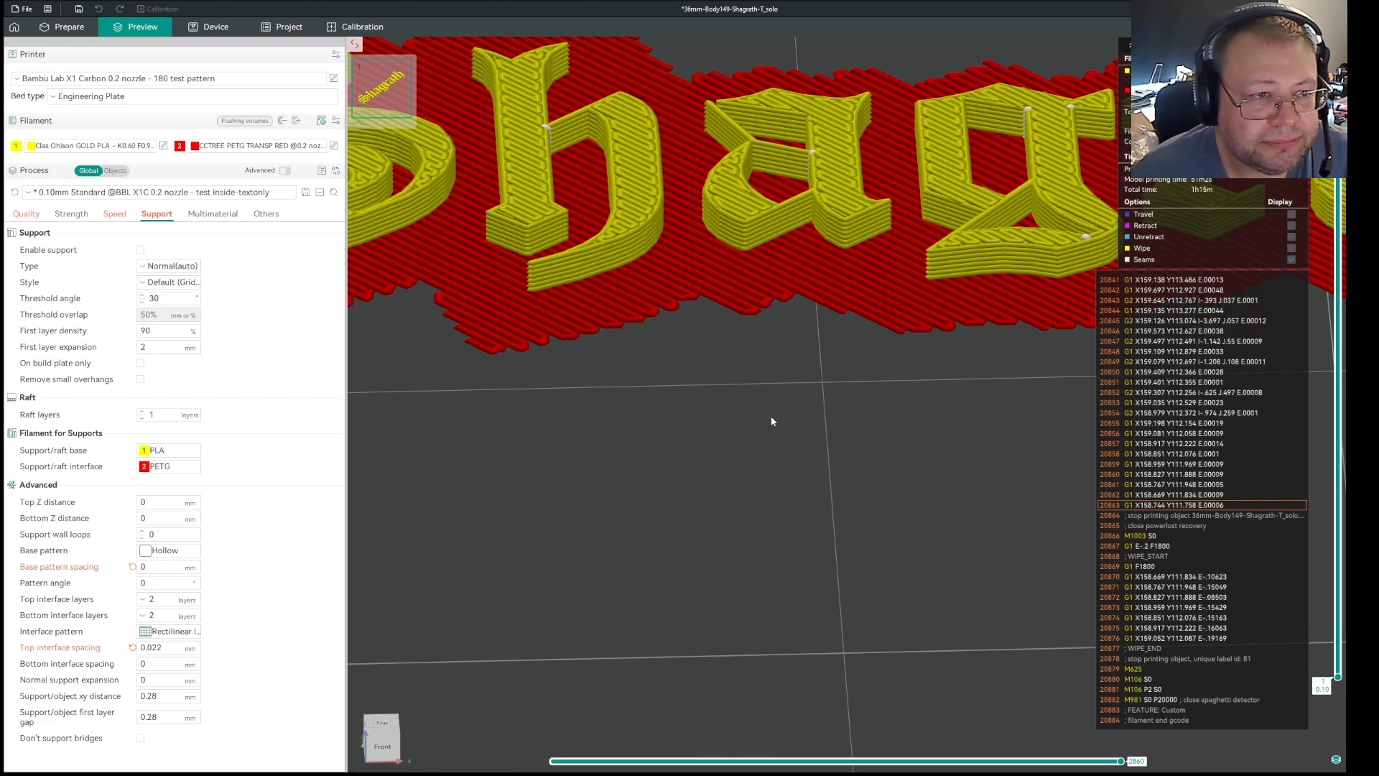
scroll(770, 415, down, 5)
right_drag(874, 436, 737, 570)
scroll(738, 580, up, 1)
mouse_move(738, 582)
mouse_down()
mouse_move(717, 569)
mouse_move(727, 589)
mouse_move(734, 579)
mouse_up()
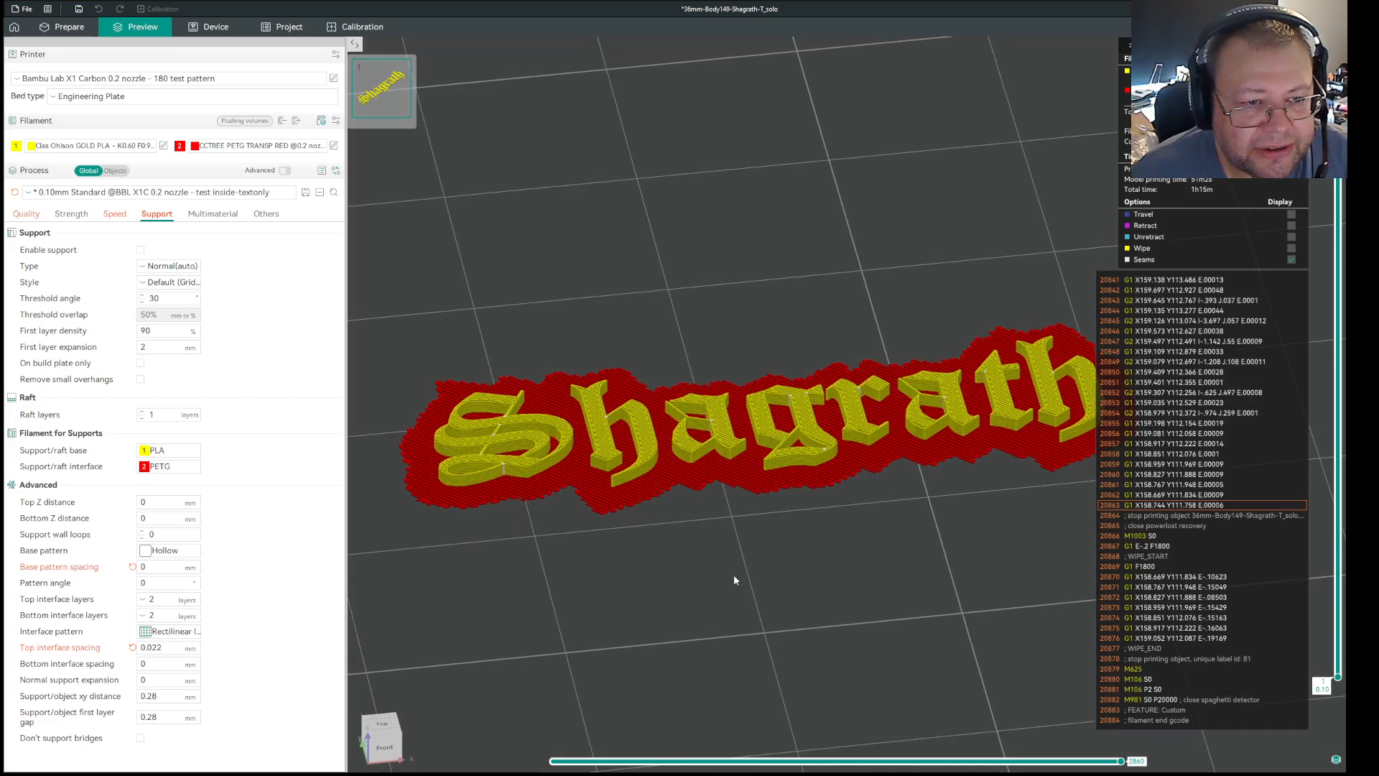